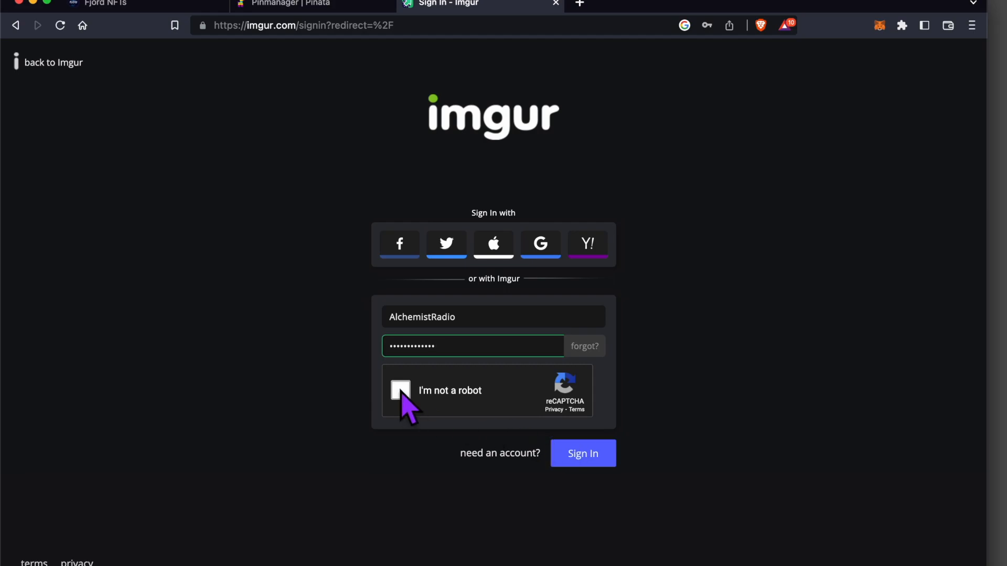
Sign in to Imgur and list all of the account's posts, including the hidden ones
click(574, 444)
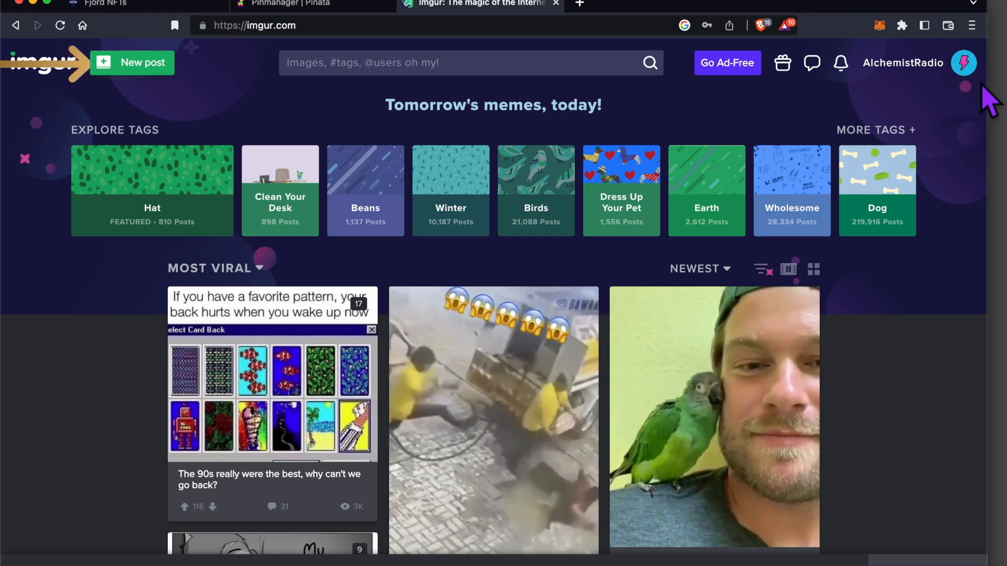
click(964, 66)
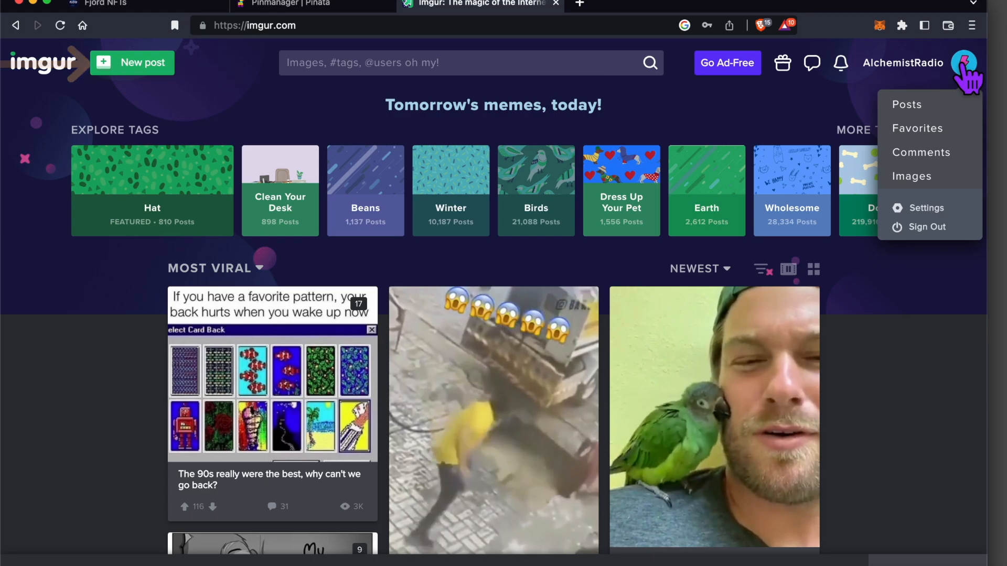
click(923, 107)
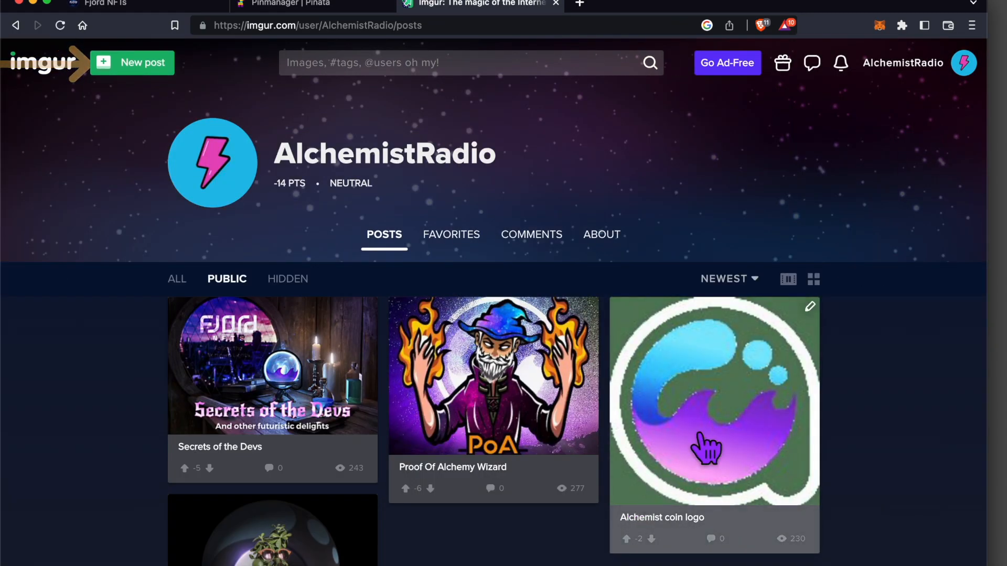
scroll(222, 257, down, 1)
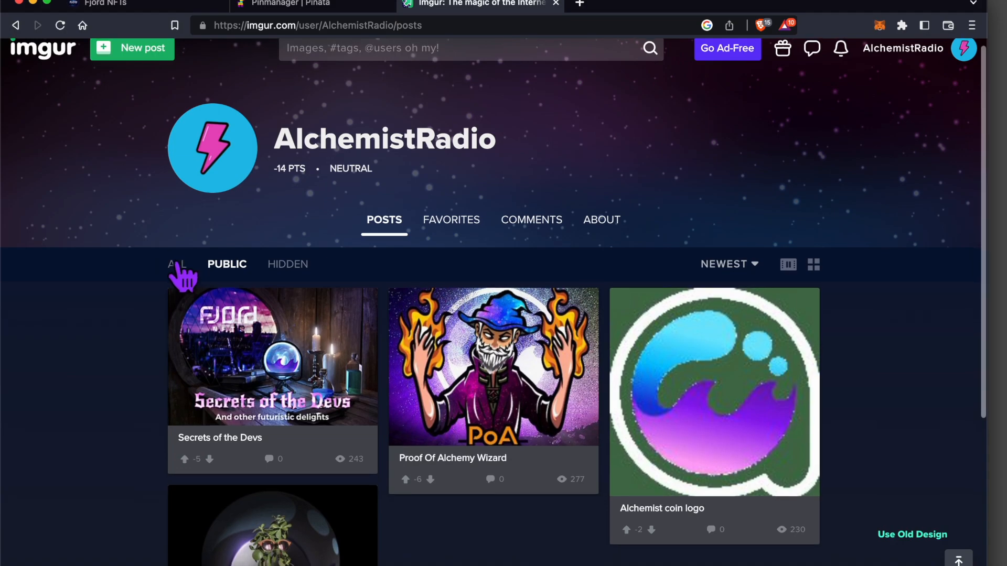
click(178, 269)
Open the hidden post with the blue and pink neon logo from the account's posts
scroll(460, 307, down, 7)
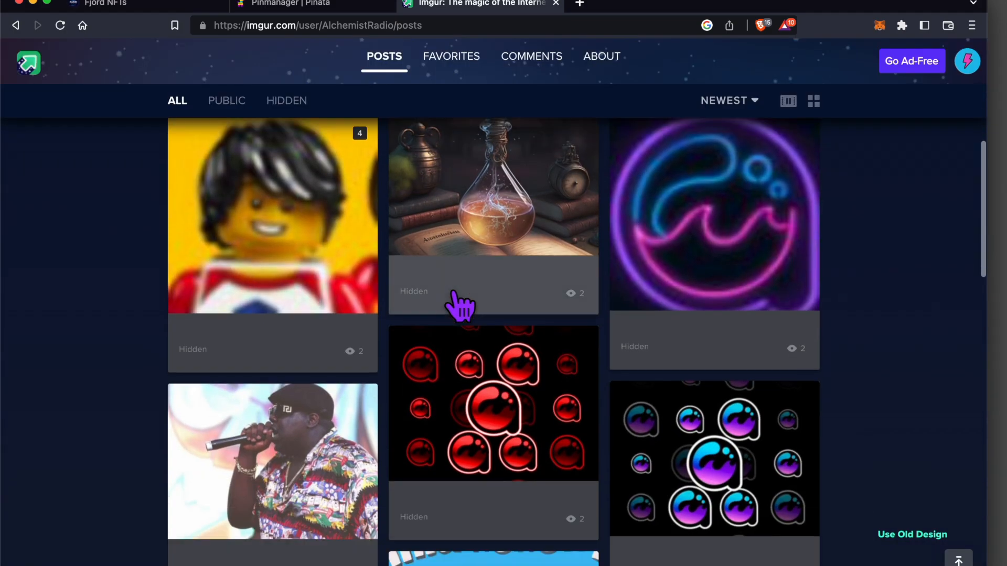
scroll(675, 179, up, 4)
click(670, 257)
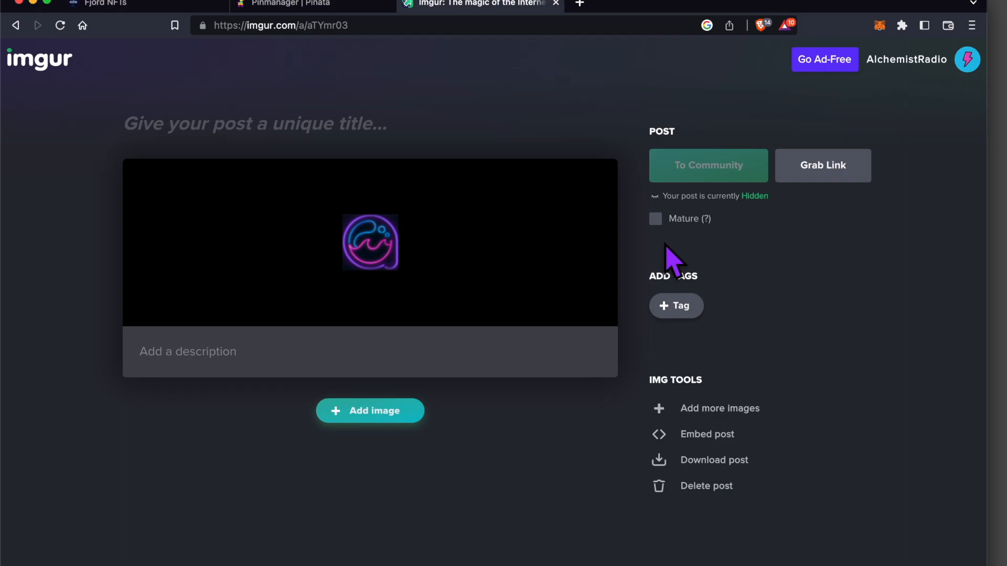
Open the share options of the neon logo image and copy its BBCode (Forums) link
mouse_move(587, 181)
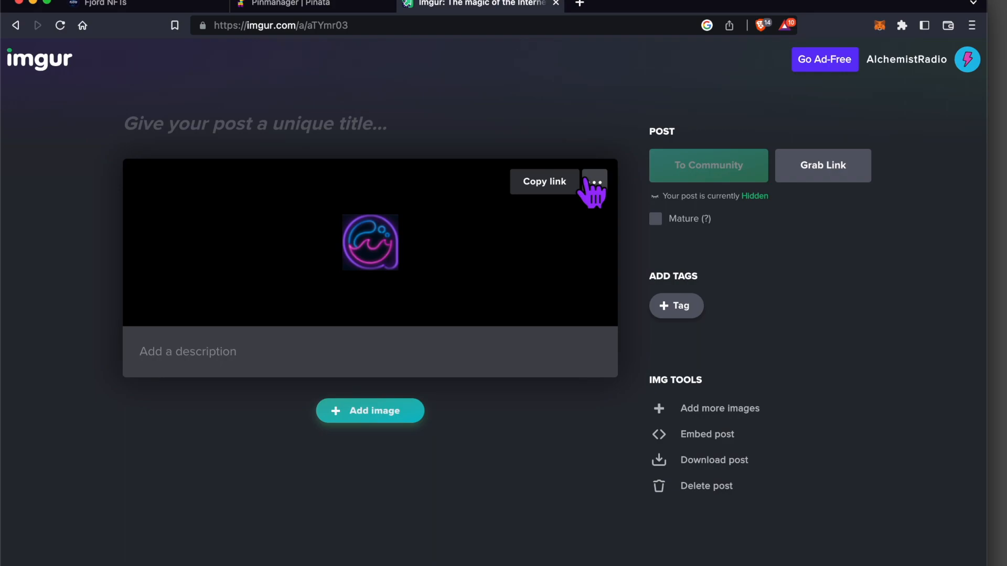
click(587, 181)
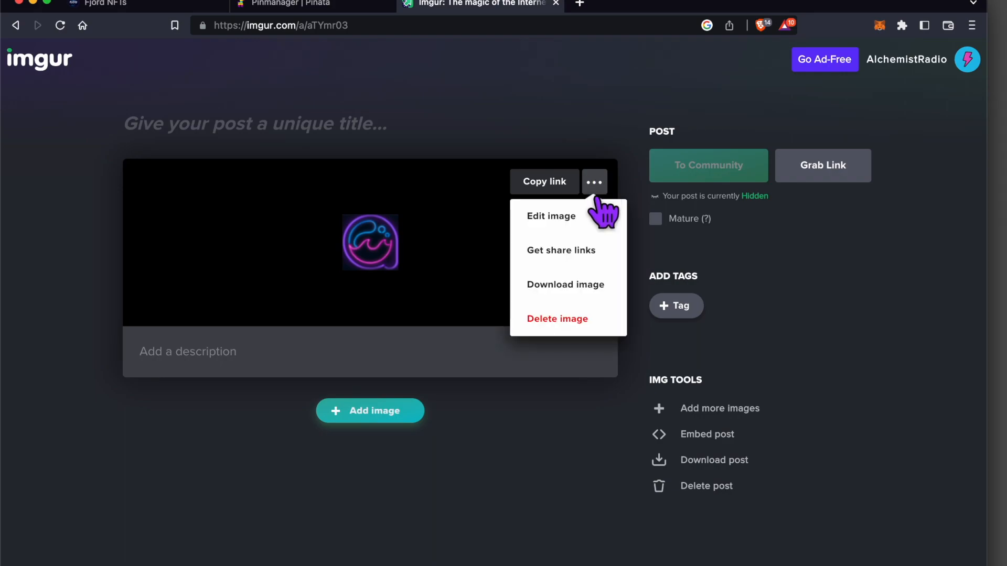
click(581, 249)
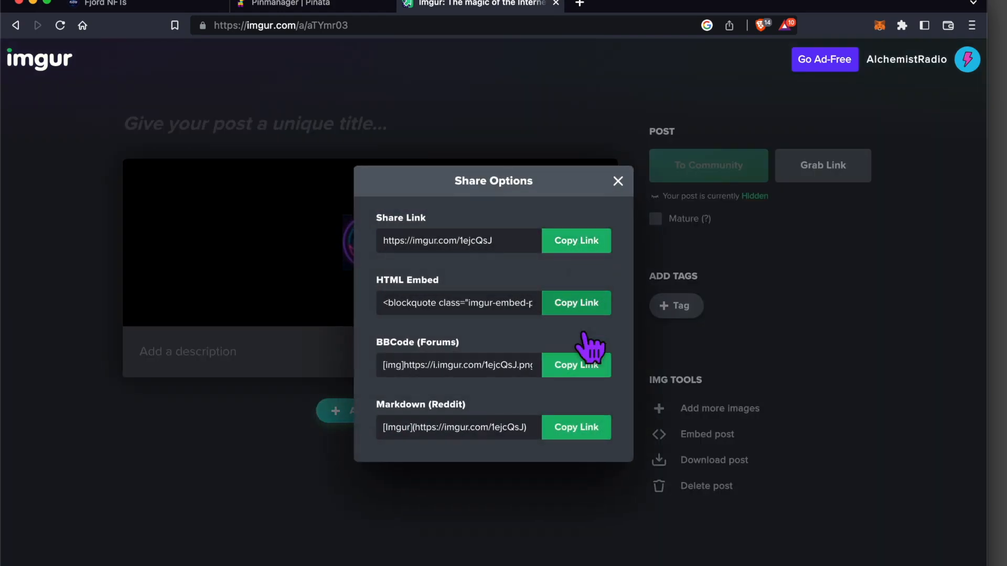
click(577, 368)
key(super+c)
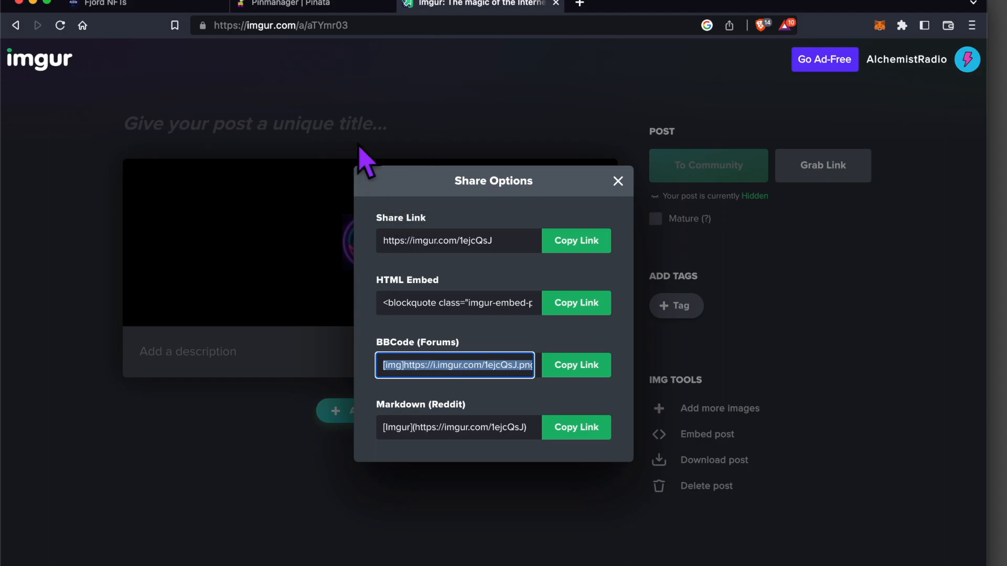
Switch to the Fjord NFTs drop form and paste the copied BBCode as the NFT collection logo
key(super+1)
click(296, 422)
key(super+v)
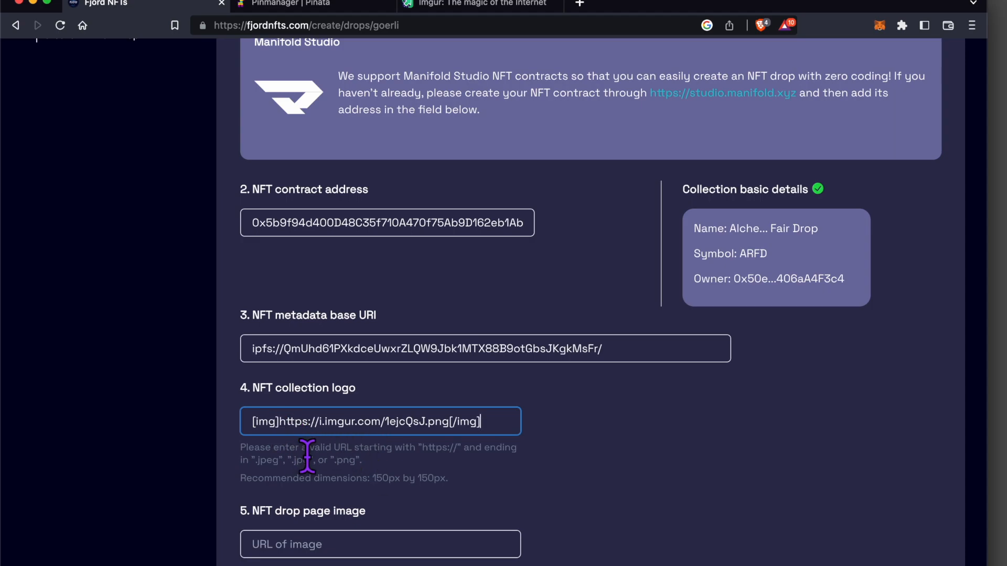
key(BackSpace)
key(BackSpace)
key(BackSpace)
key(BackSpace)
key(BackSpace)
key(BackSpace)
click(279, 423)
key(BackSpace)
key(BackSpace)
key(BackSpace)
key(BackSpace)
key(BackSpace)
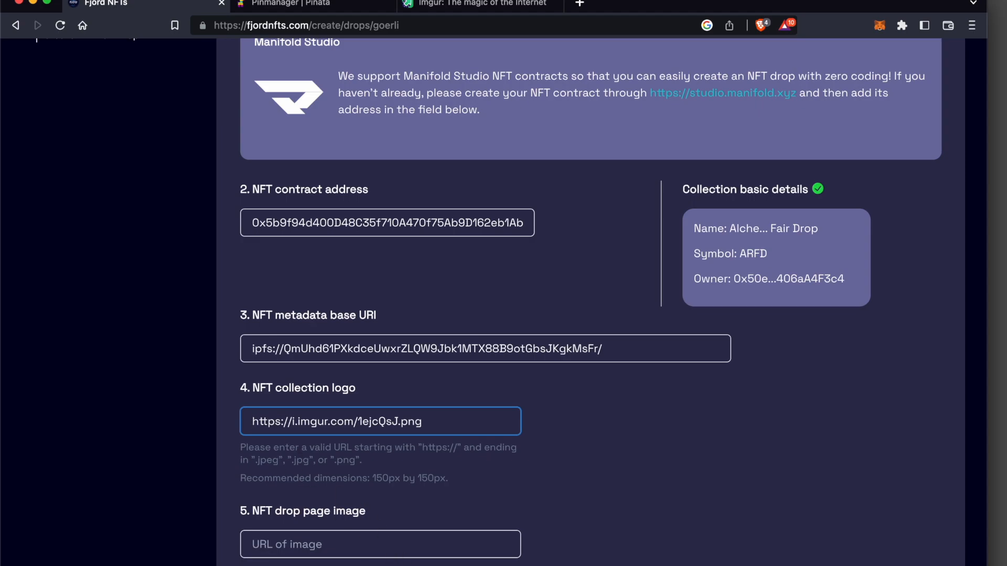
click(375, 545)
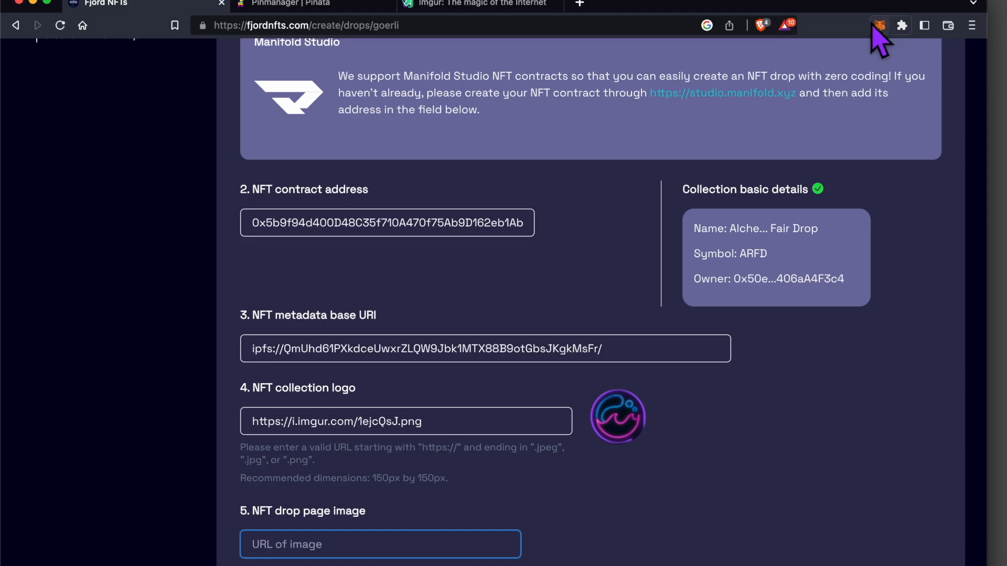
Return to Imgur, find the public "Secrets of the Devs" post among the account's posts and open it for editing
click(526, 7)
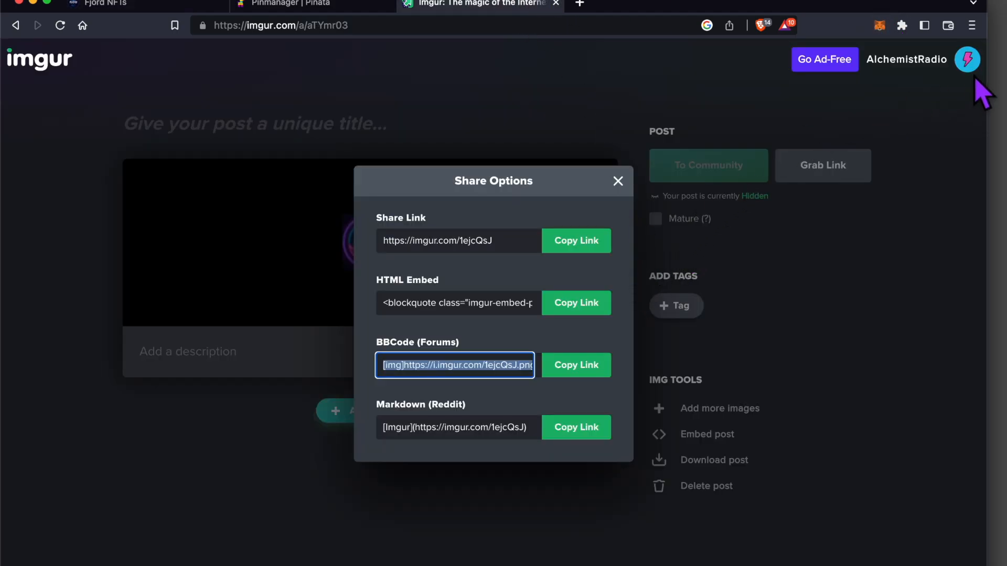
mouse_move(966, 74)
click(942, 104)
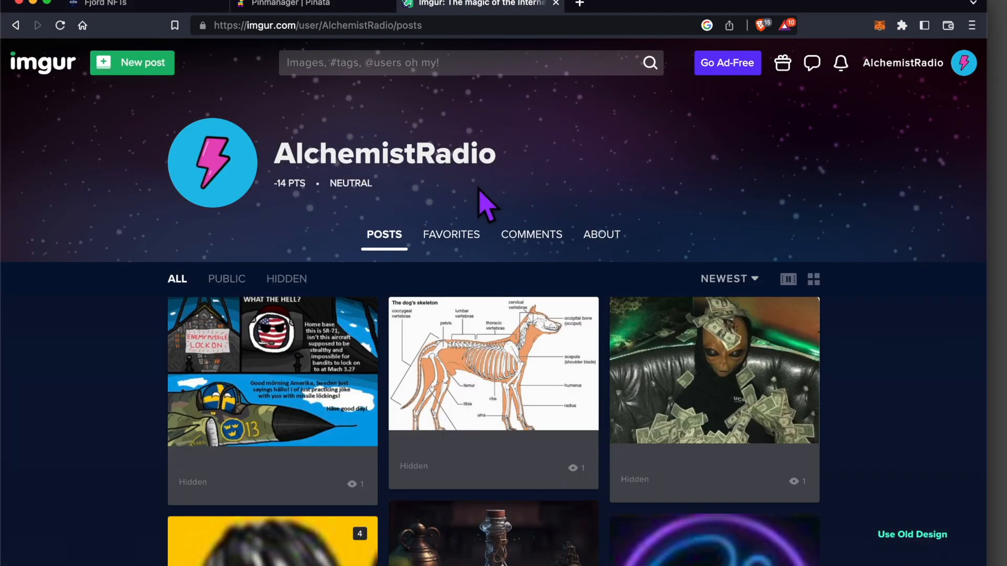
scroll(487, 204, down, 15)
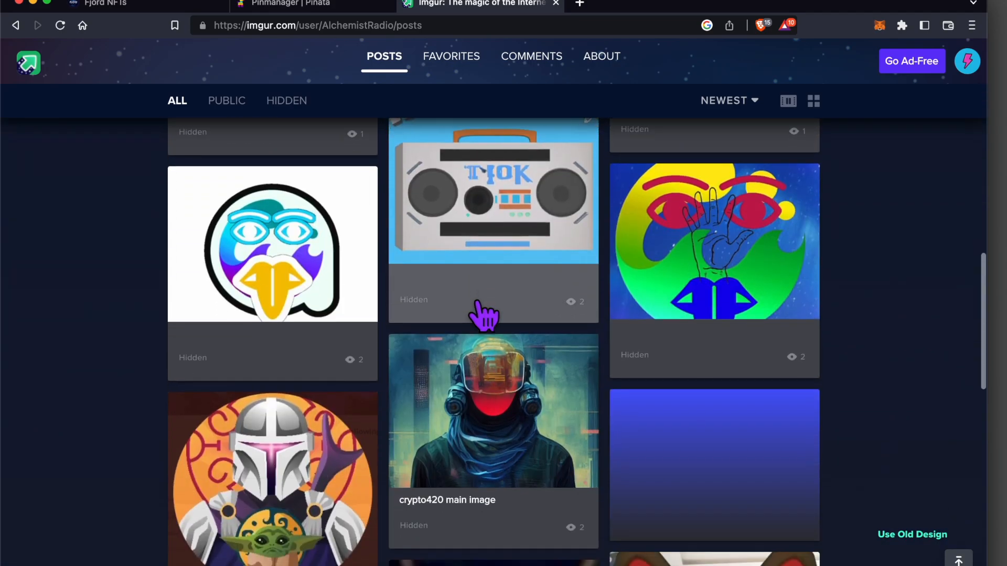
scroll(483, 315, down, 10)
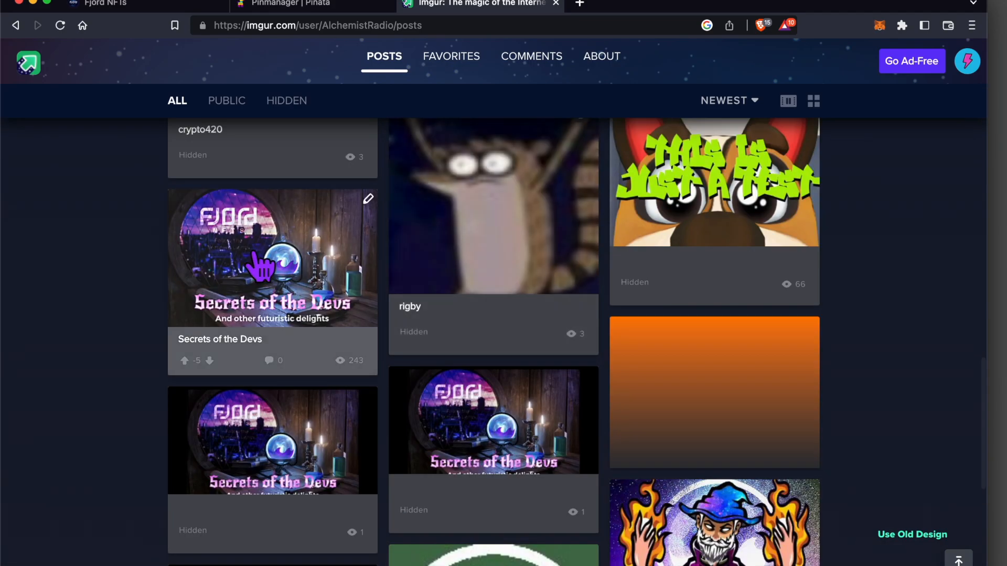
click(266, 263)
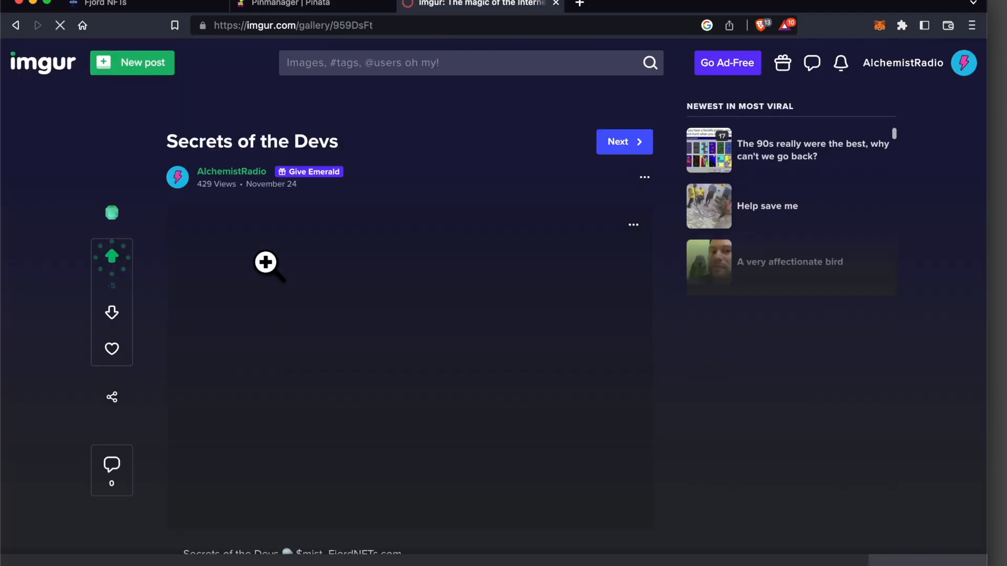
click(644, 177)
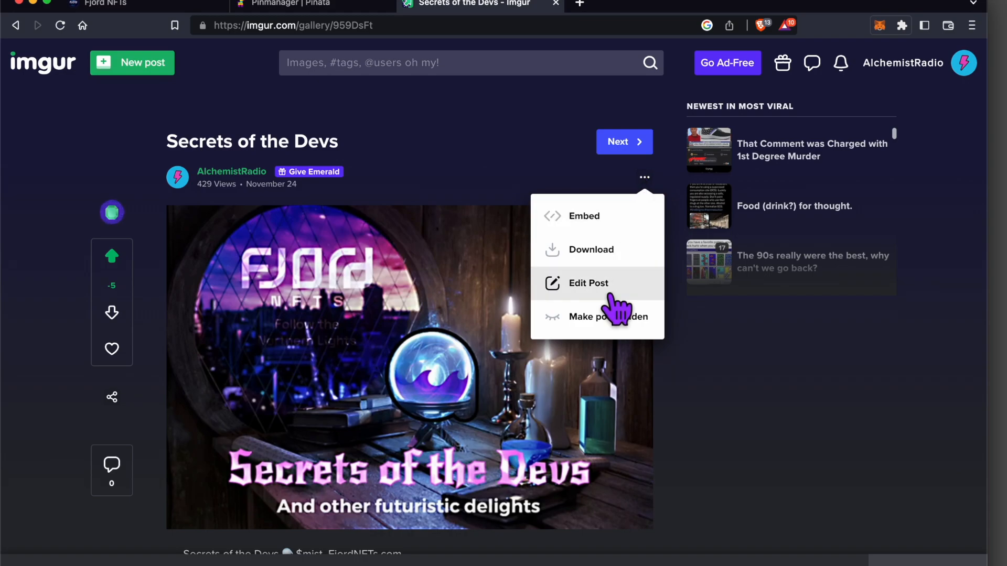
click(611, 287)
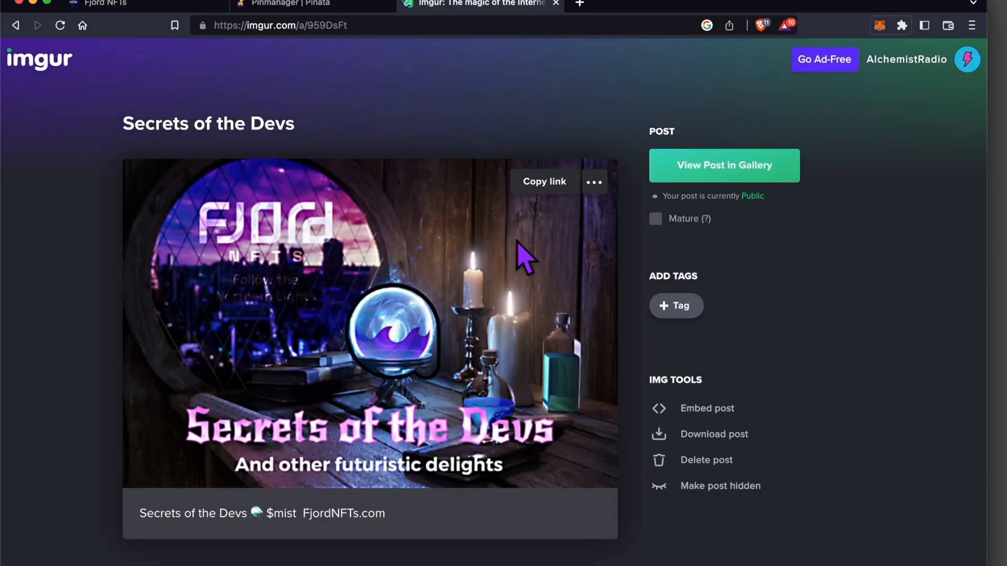
Open the share options of the "Secrets of the Devs" image and copy its BBCode (Forums) link
click(595, 184)
click(580, 252)
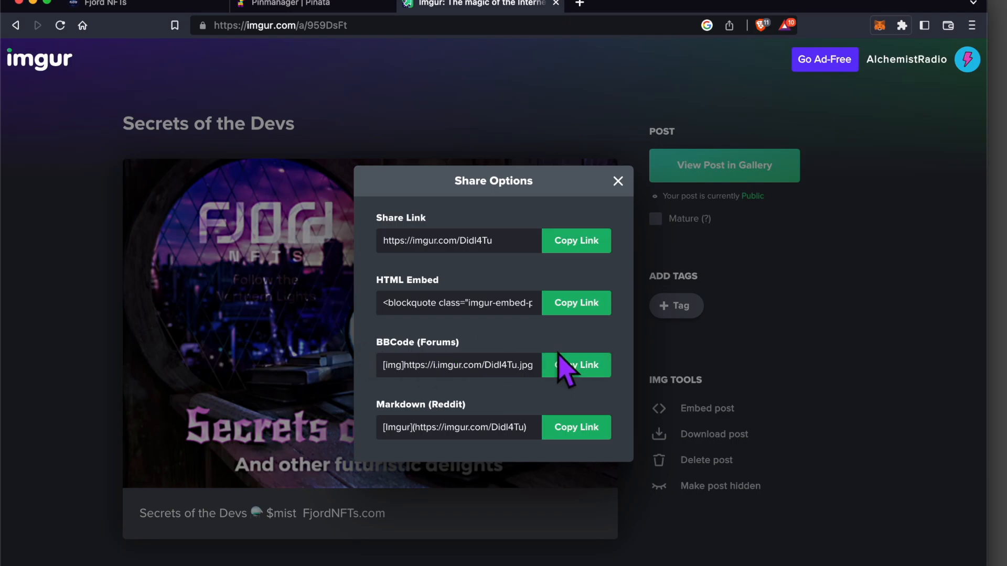
click(565, 368)
click(565, 368)
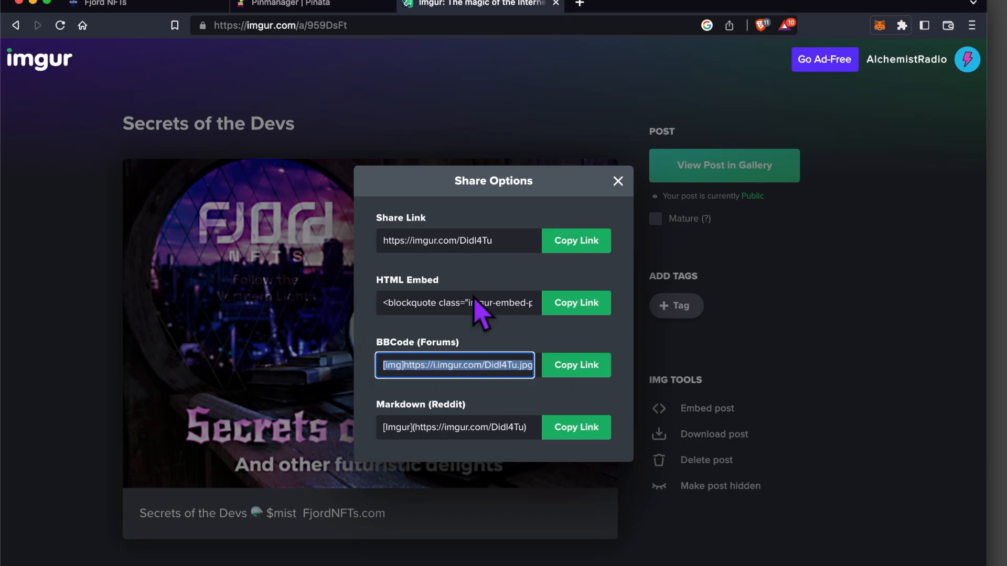
Switch back to the Fjord NFTs drop form and paste the copied BBCode as the NFT drop page image
click(129, 5)
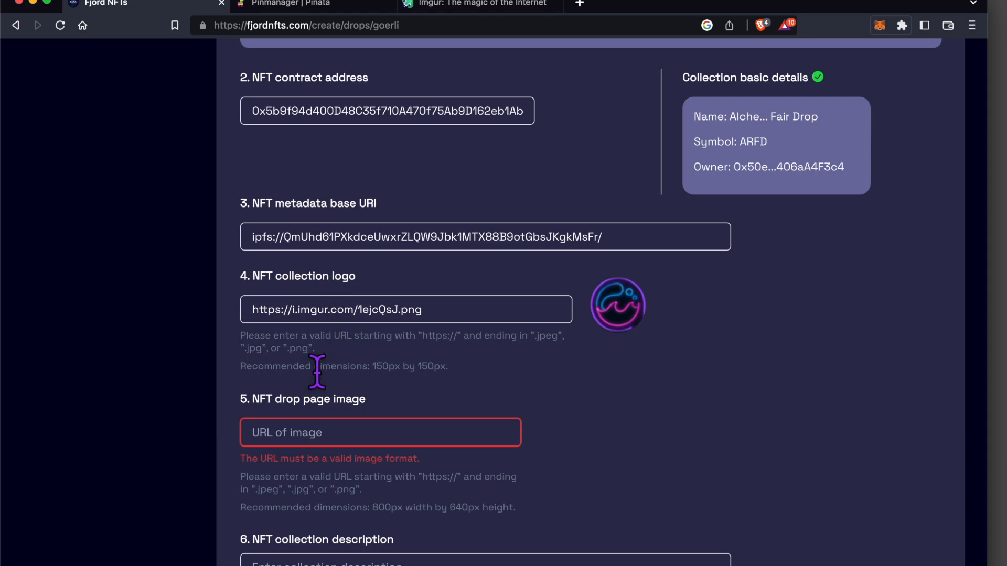
click(295, 426)
key(super+v)
key(BackSpace)
key(BackSpace)
key(BackSpace)
key(BackSpace)
key(BackSpace)
click(279, 433)
key(BackSpace)
key(BackSpace)
key(BackSpace)
key(BackSpace)
key(BackSpace)
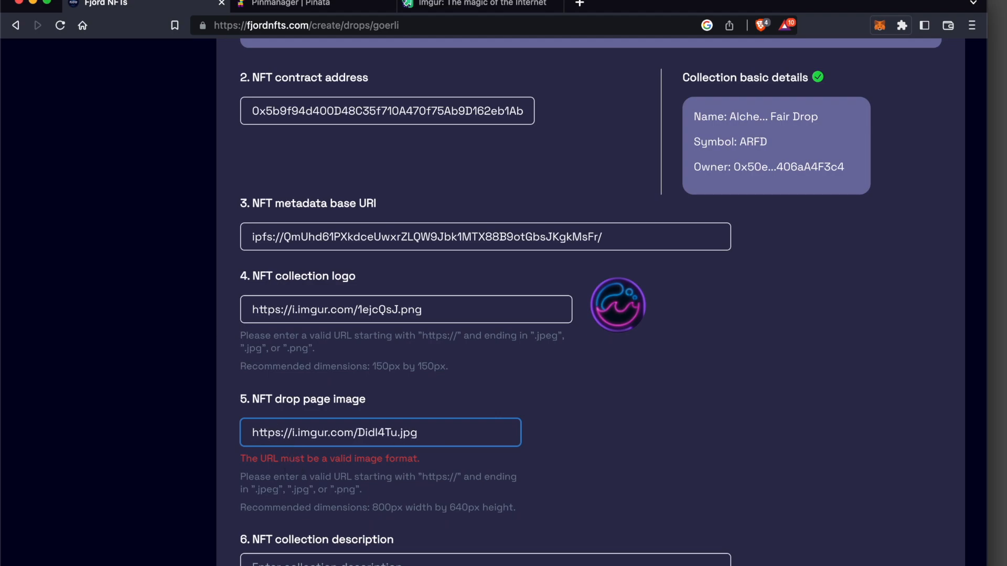
click(645, 422)
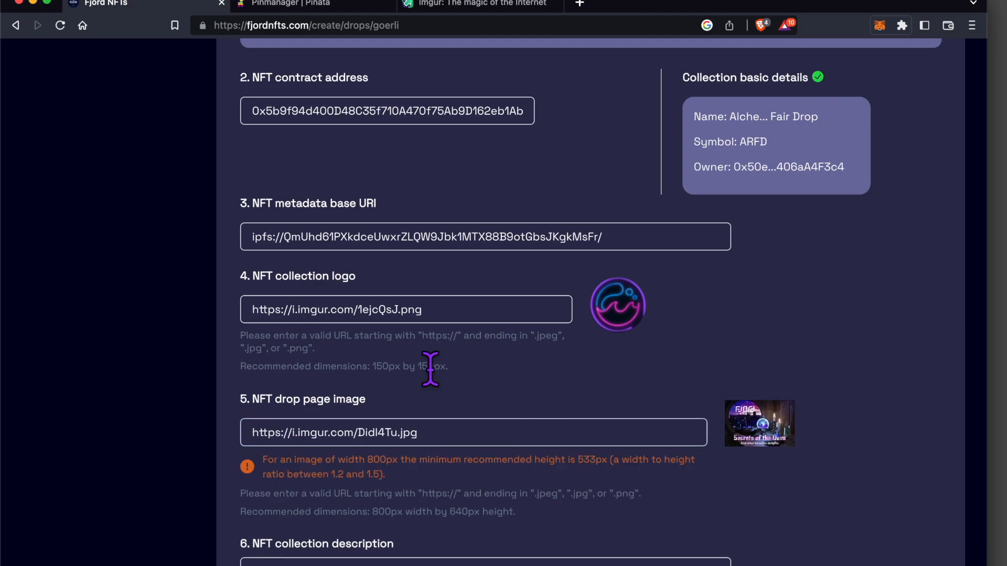
Set the NFT collection description to "Go from zero to NFT Faird Drop hero with FJORD NFTs.com Star tuned for more tips and tricks and shizzzzlllllelleleeeeeee"
scroll(429, 367, down, 3)
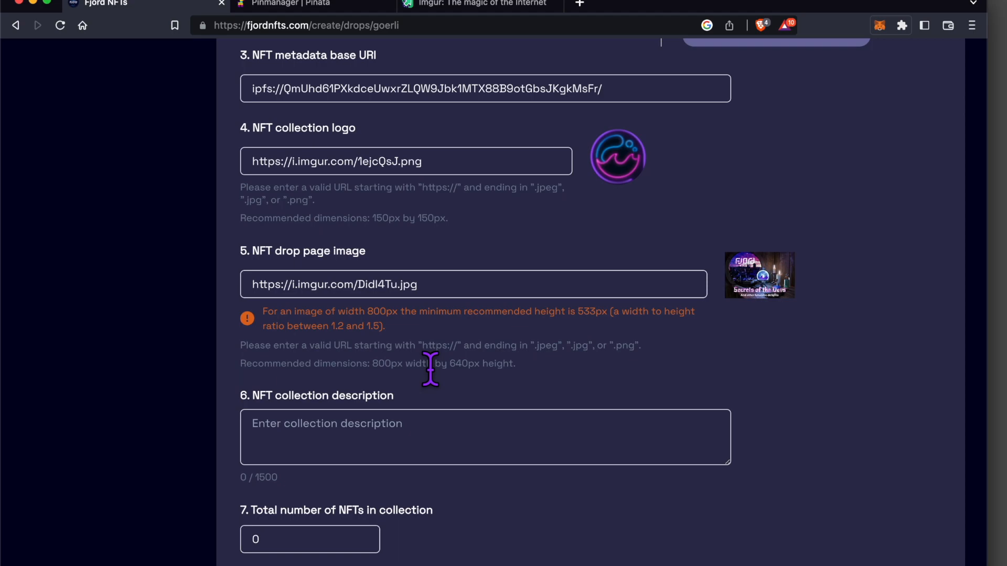
scroll(430, 370, down, 4)
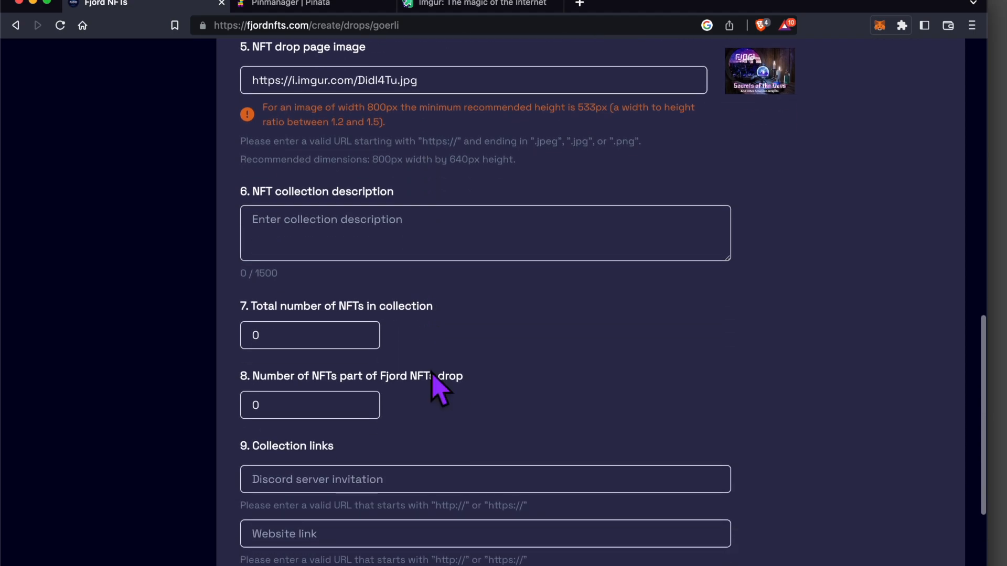
click(345, 229)
text(Go from zer)
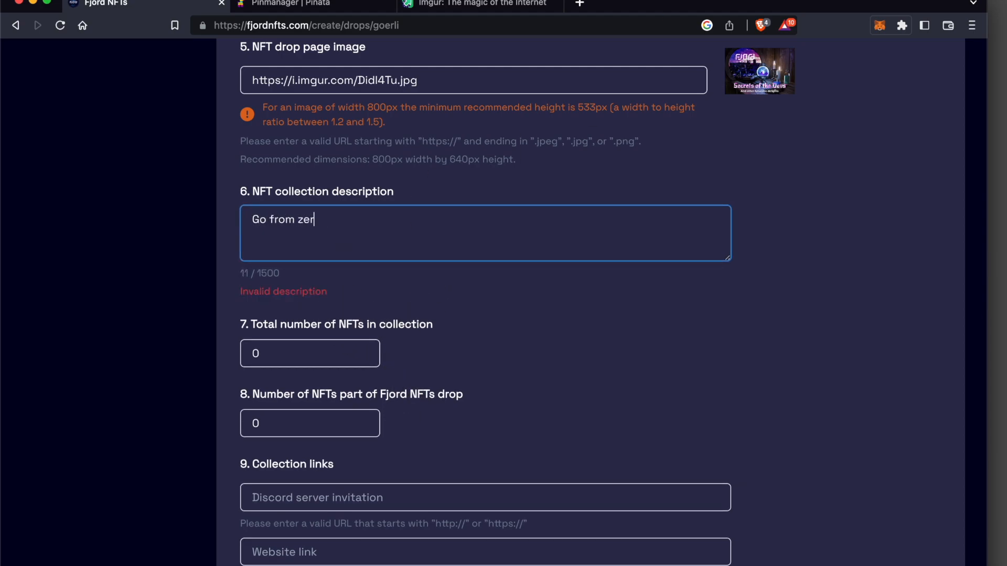
text(o to NFT Faird Drop he)
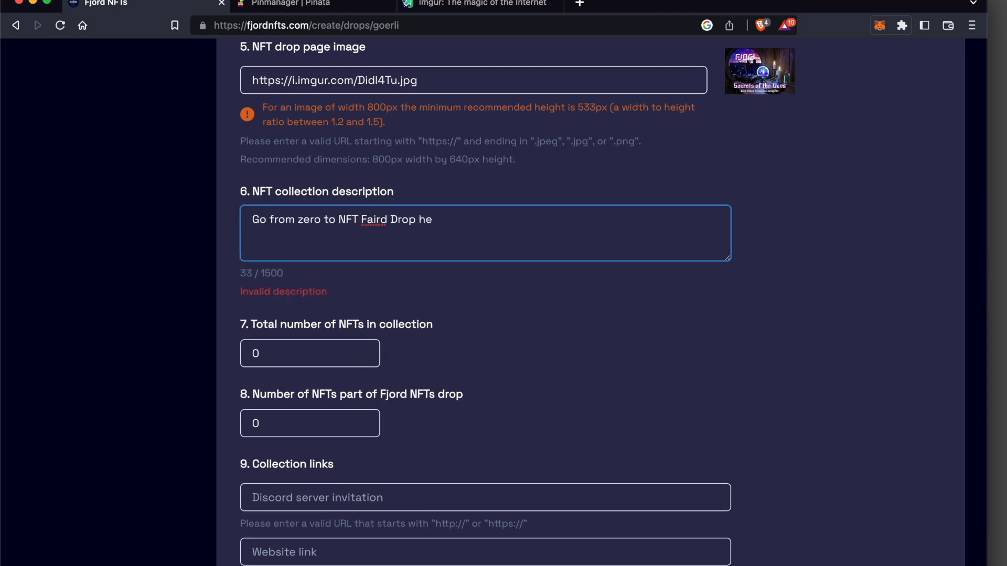
text(ro with FJORD NFTs)
text(.com Star tuned for more tips a)
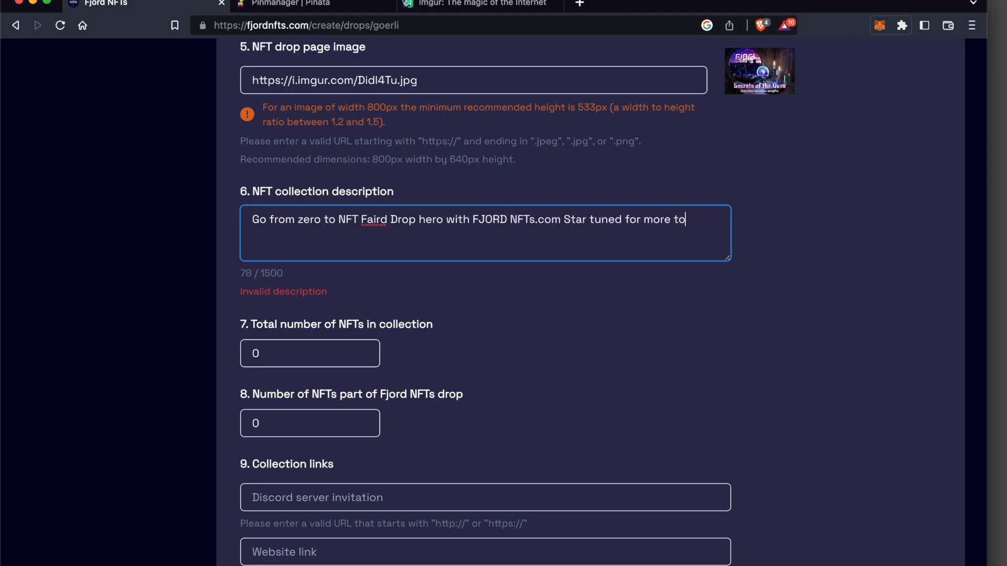
text(nd tricks and shizzzzlllllelleleeeeeee)
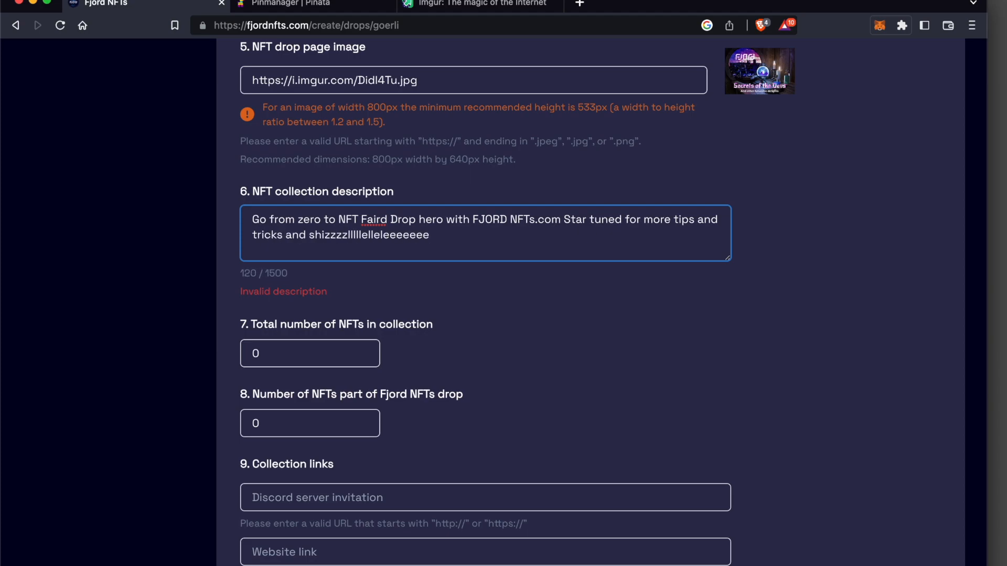
Set both the total number of NFTs in the collection and the number in the Fjord NFTs drop to 10
click(294, 353)
text(10)
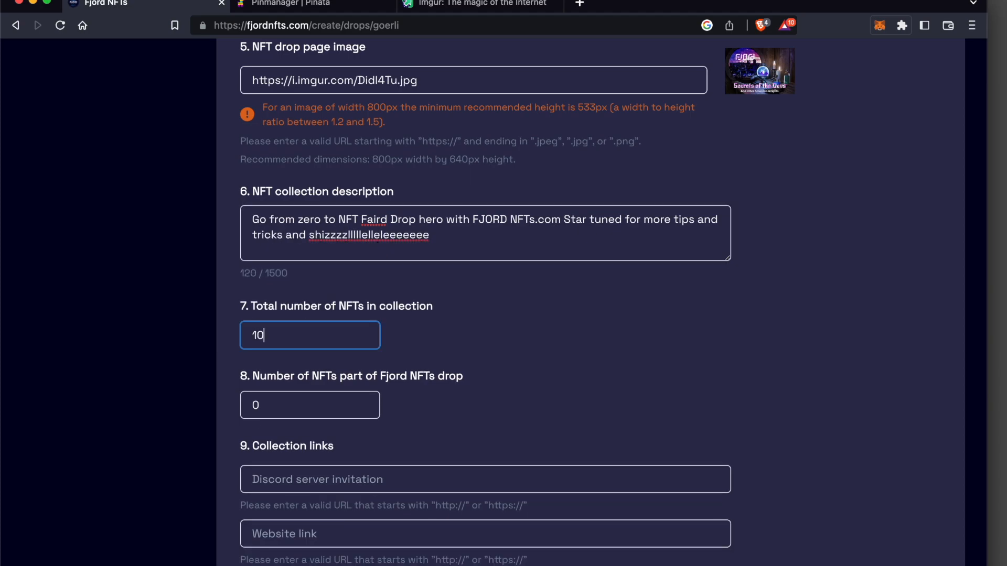
click(292, 401)
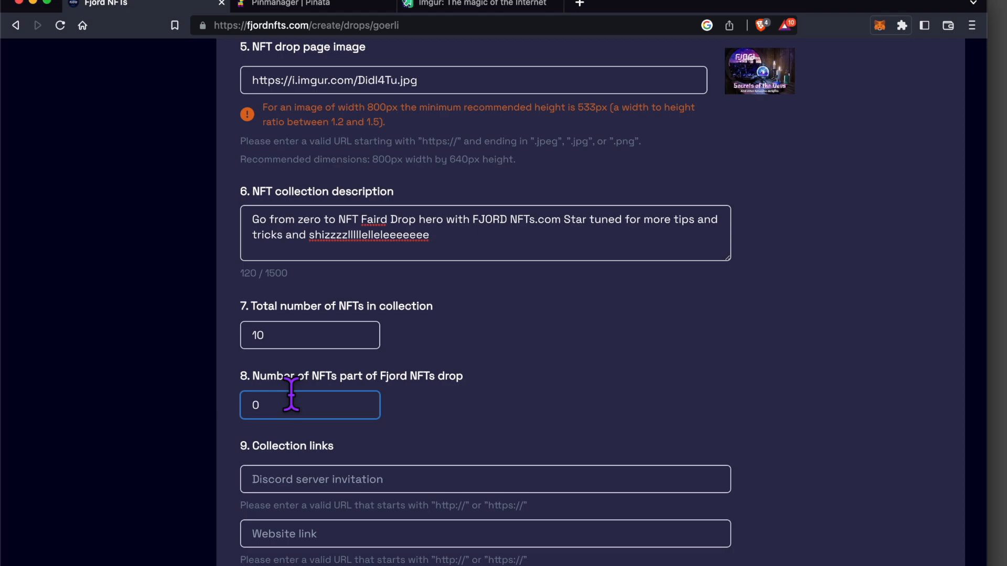
text(1)
key(Tab)
scroll(337, 434, down, 1)
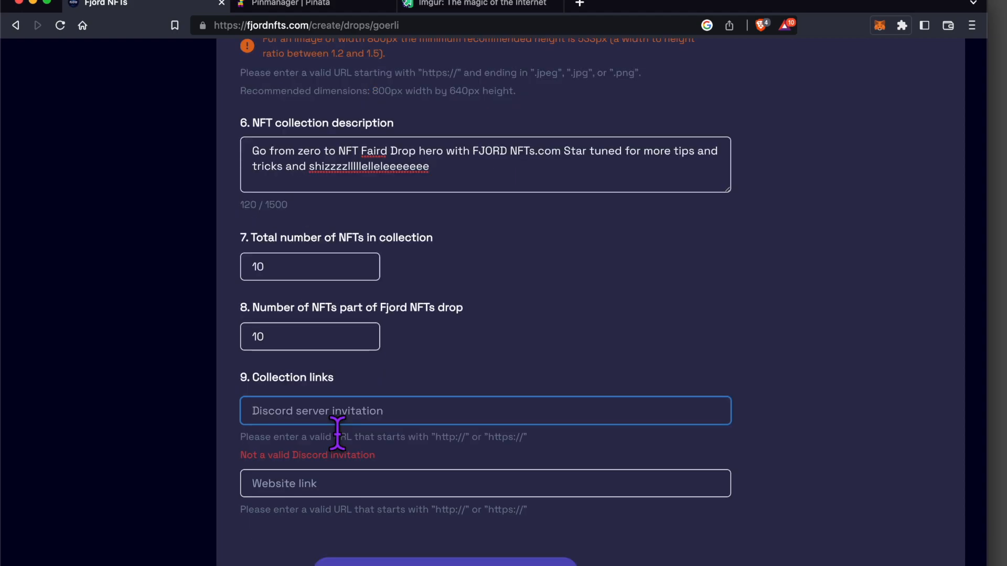
text(htt)
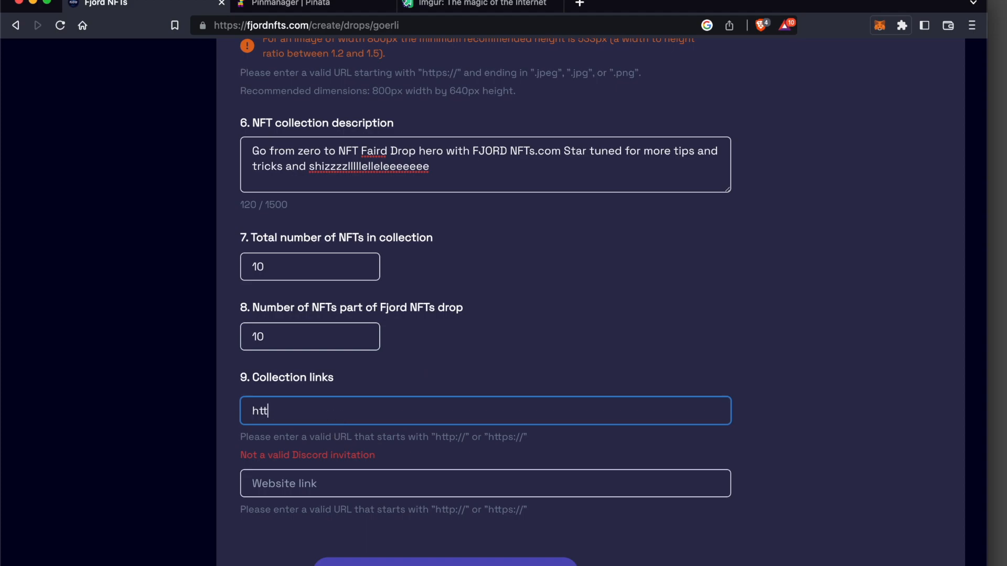
text(ps://discord.com/invi)
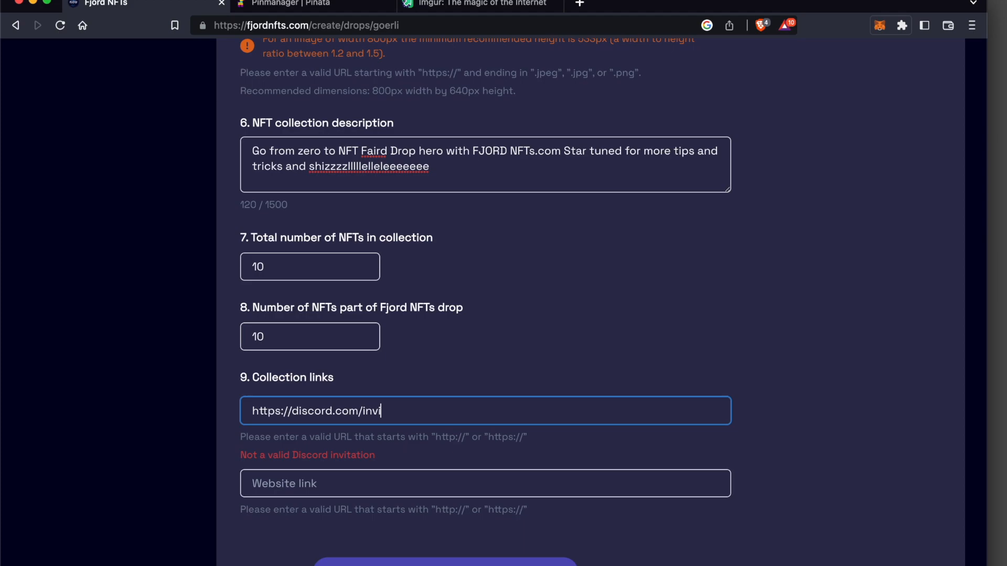
text(te/alchemist)
click(310, 484)
text(https:www.)
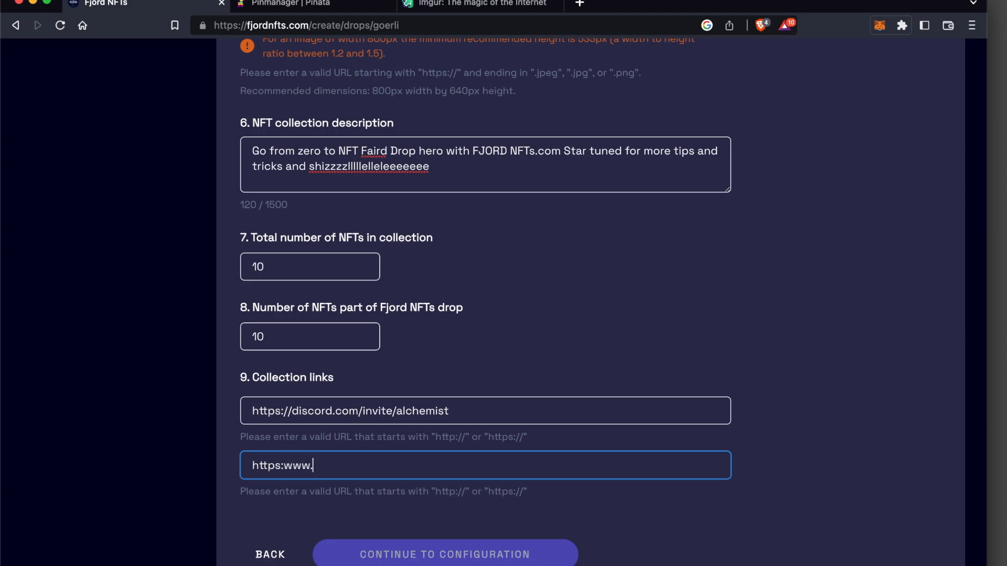
key(BackSpace)
key(BackSpace)
key(BackSpace)
text(//)
key(BackSpace)
text(/www.alchem)
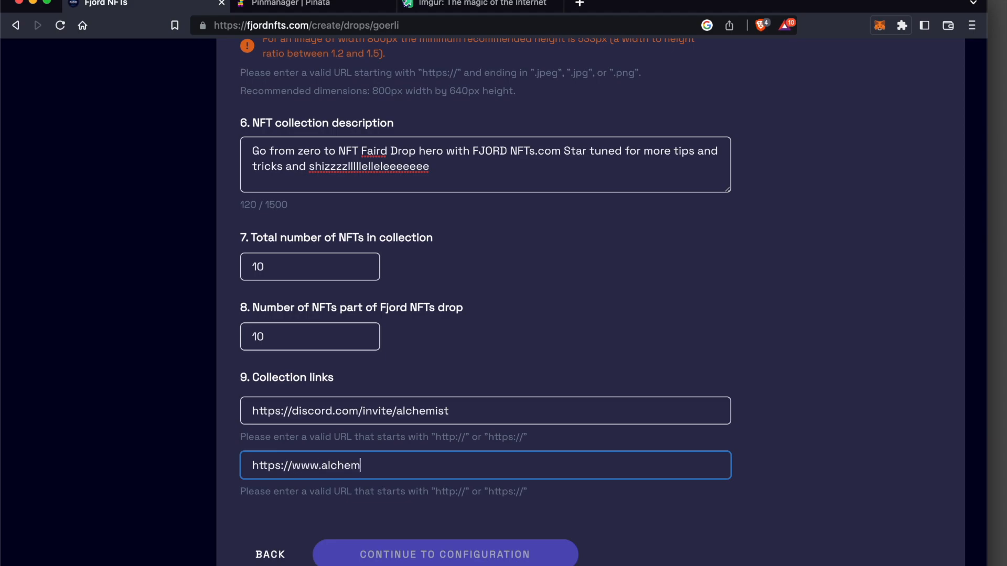
text(ist.wtf)
click(621, 535)
click(556, 554)
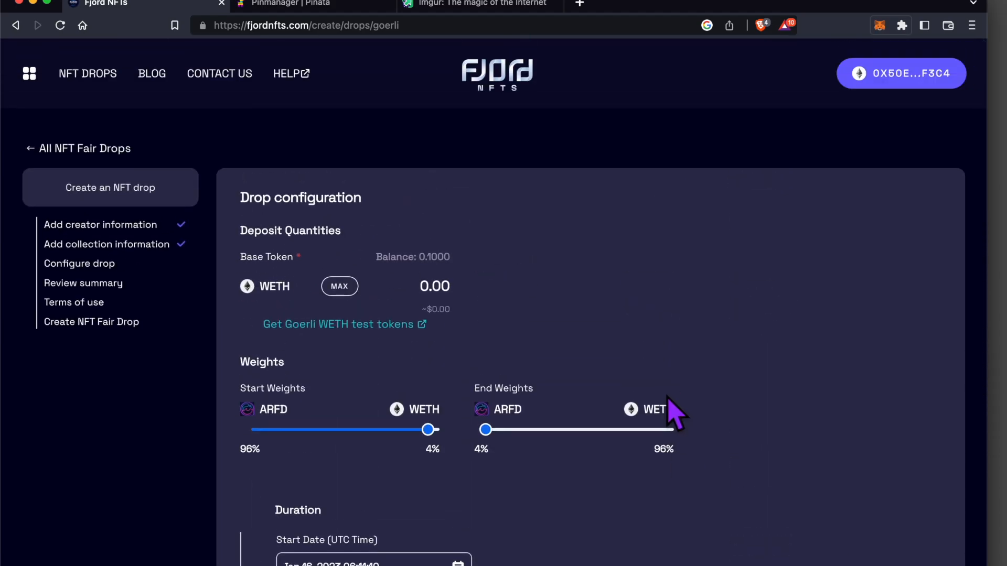
Set the WETH base token deposit quantity to 0.03
click(342, 288)
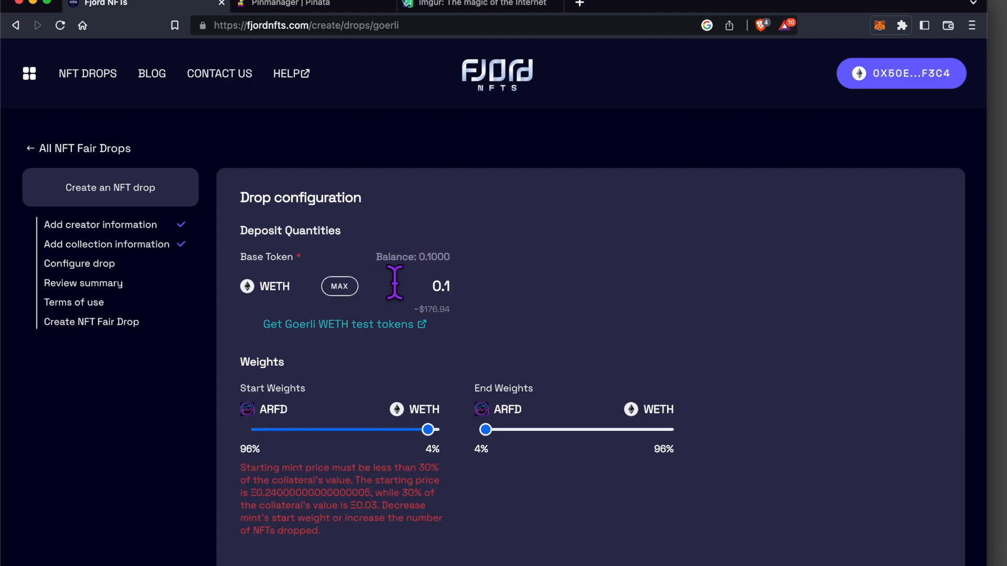
drag(447, 288, 464, 310)
text(05)
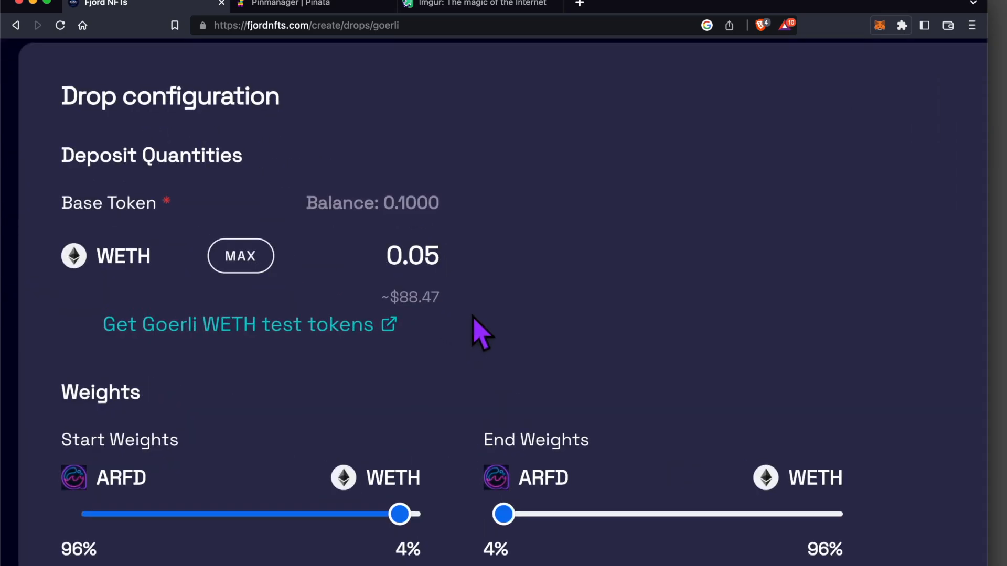
key(BackSpace)
text(2)
key(BackSpace)
text(3)
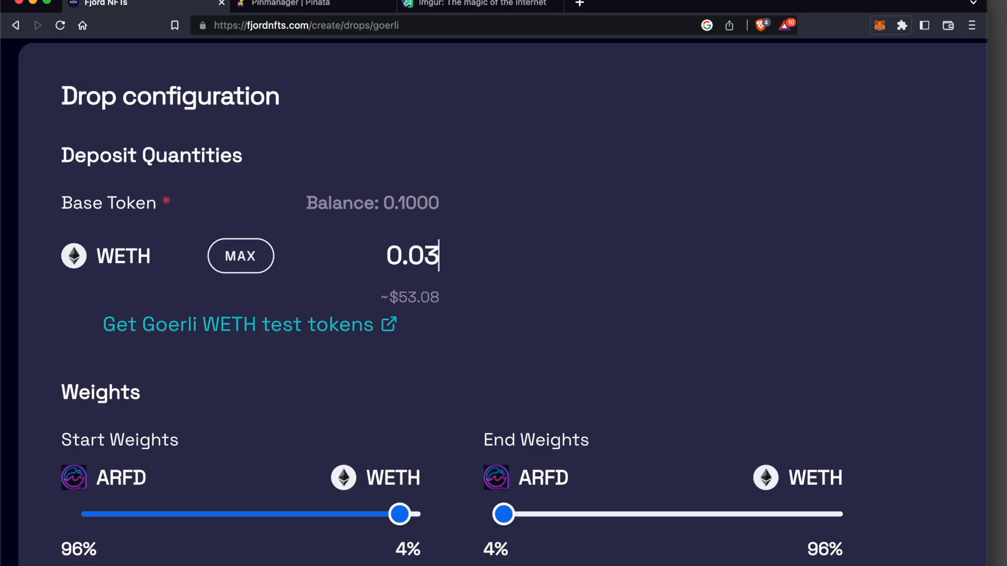
Set the start weights to 74% ARFD and 26% WETH, and the end weights to 1% ARFD and 99% WETH
scroll(451, 312, down, 5)
drag(422, 256, 352, 261)
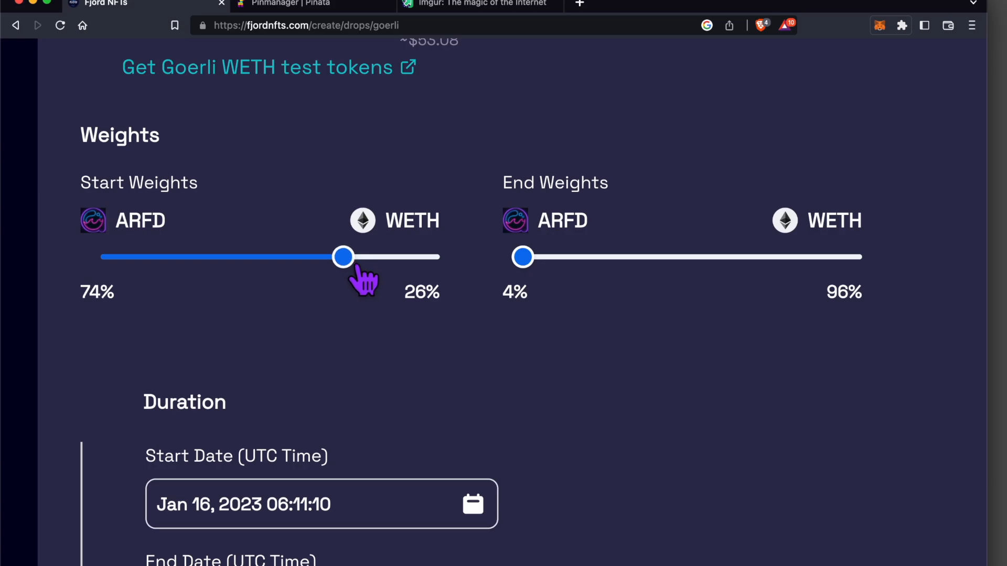
scroll(367, 273, down, 1)
drag(548, 231, 511, 281)
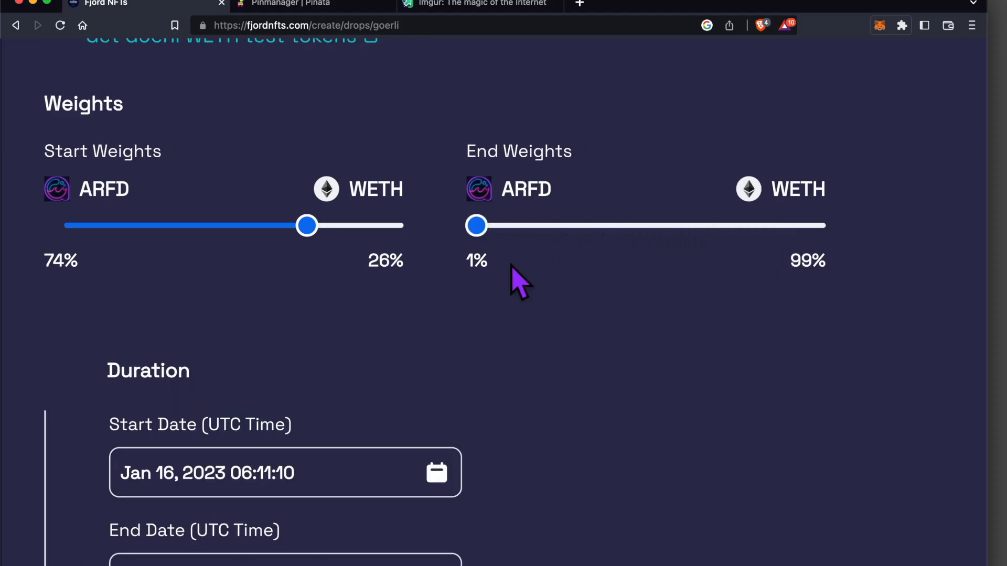
Set the drop's start date to Jan 16, 2023 at 05:30 UTC
scroll(519, 281, down, 3)
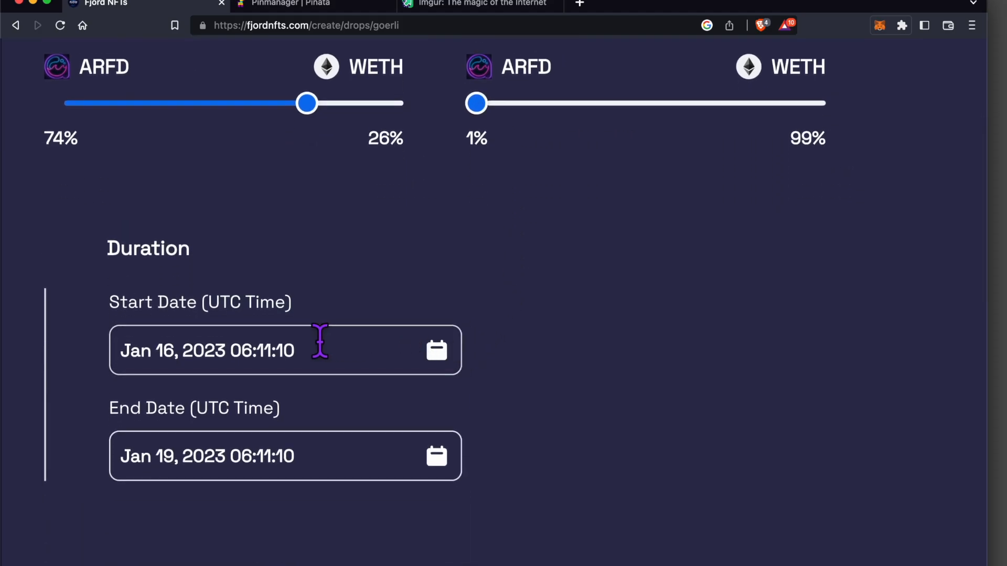
click(319, 342)
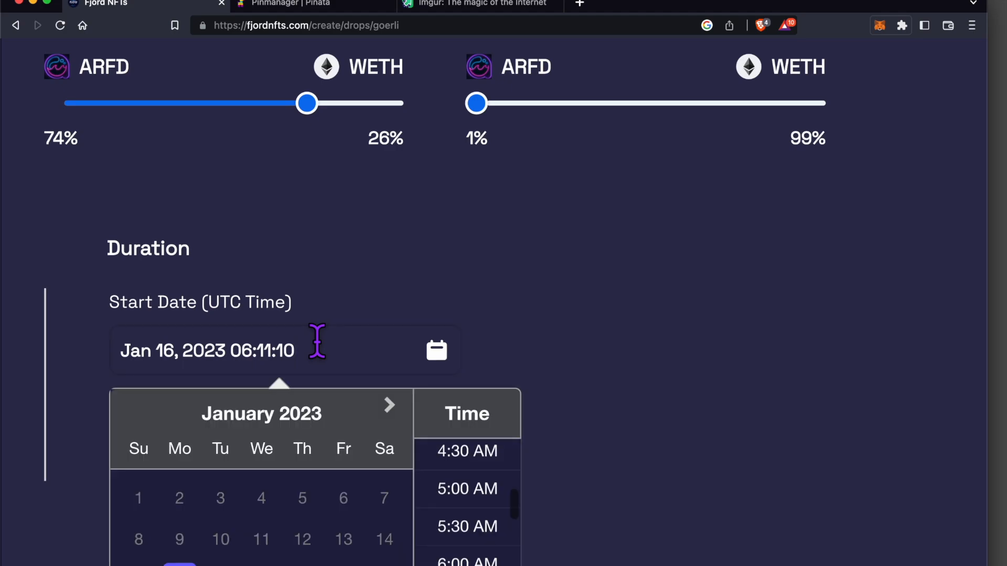
scroll(362, 344, down, 3)
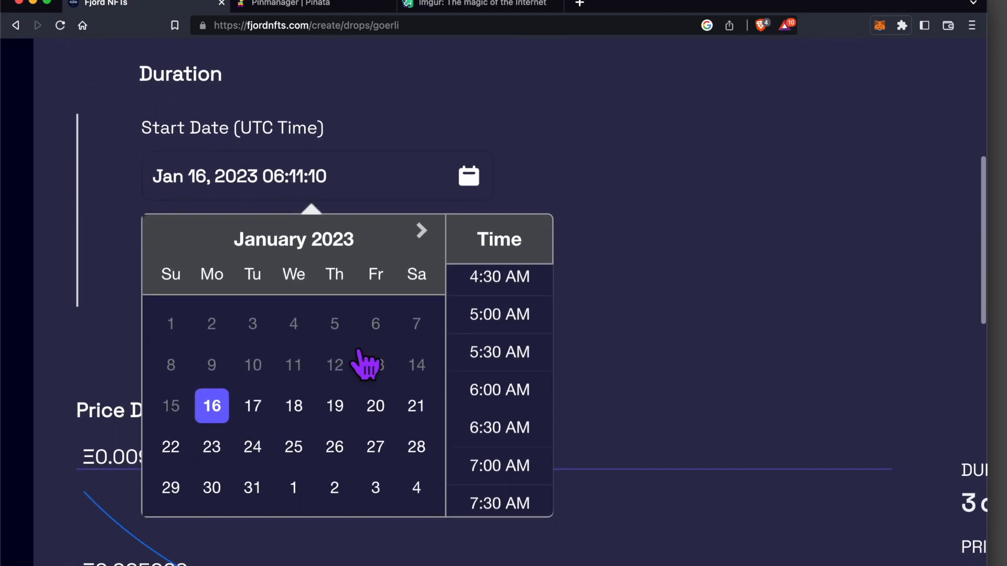
scroll(479, 360, up, 3)
click(488, 275)
click(364, 177)
scroll(479, 315, up, 3)
click(479, 320)
click(363, 179)
scroll(537, 387, down, 5)
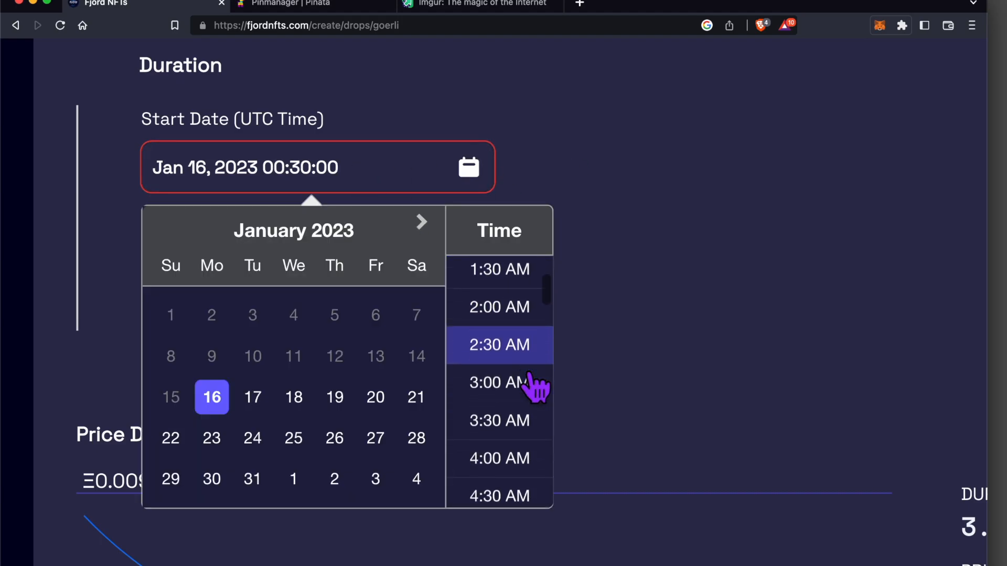
click(521, 445)
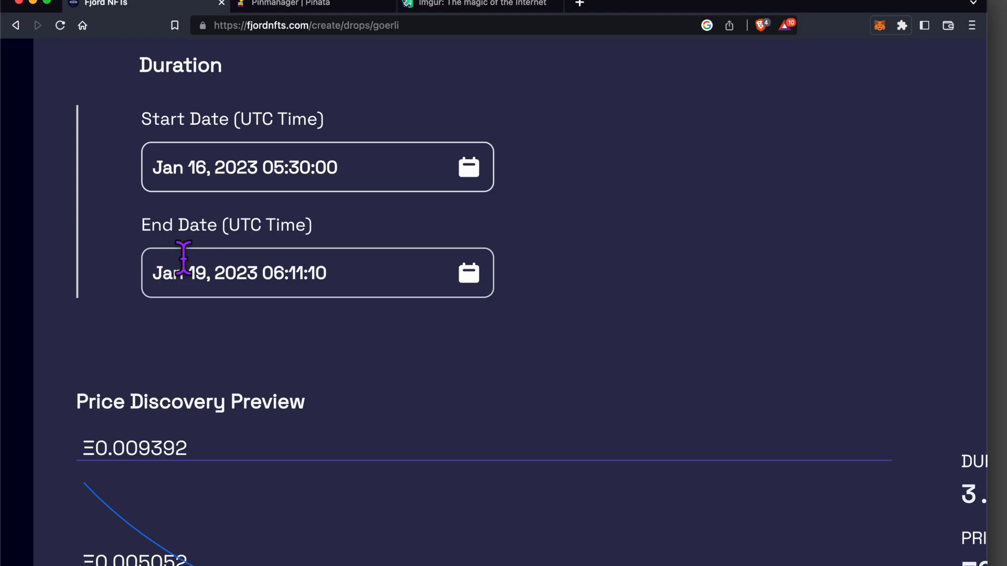
Examine the price discovery preview, geoblocked countries, mint fee, platform access fee and rights of the drop
scroll(184, 257, down, 3)
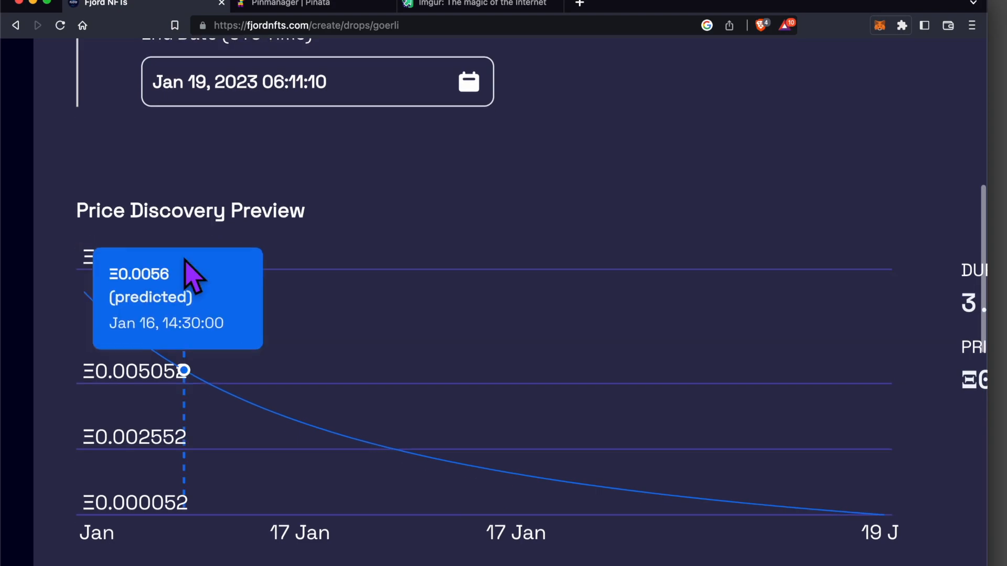
scroll(241, 350, right, 1)
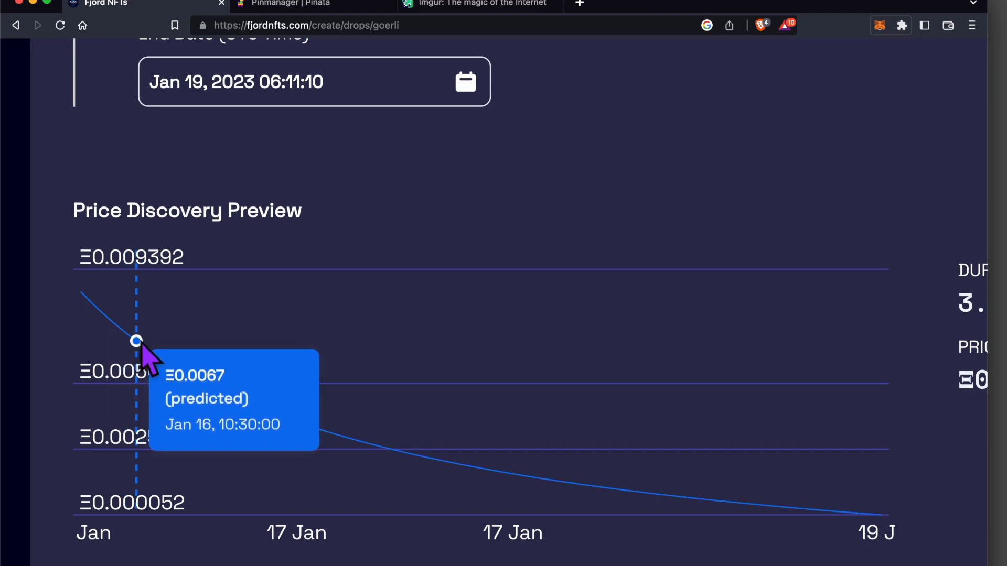
scroll(142, 341, down, 1)
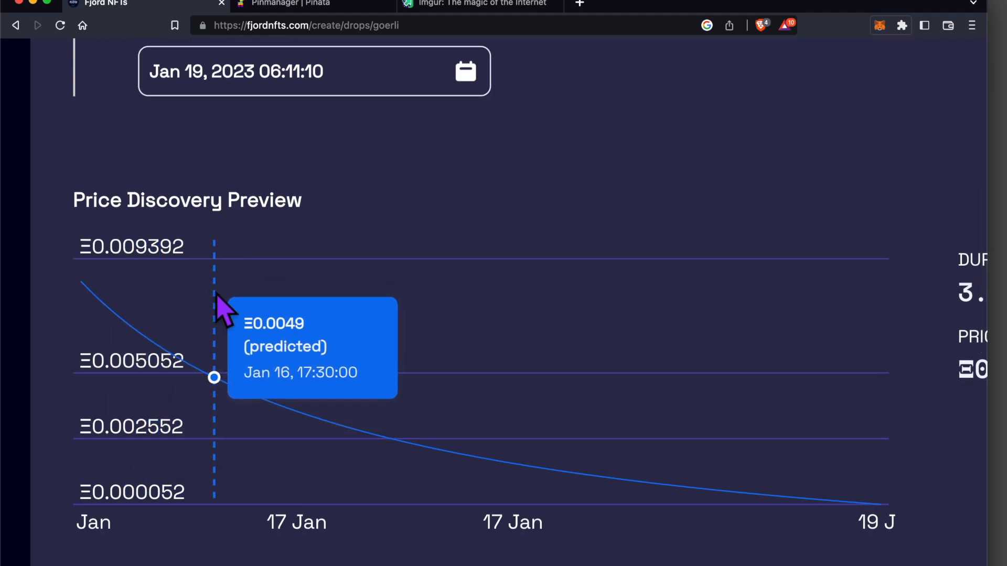
scroll(217, 293, left, 1)
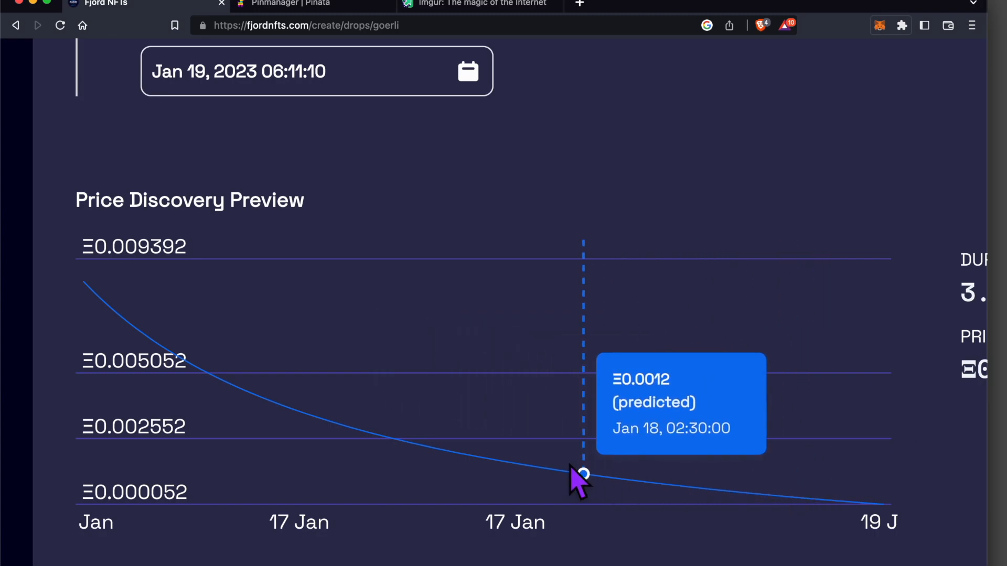
scroll(360, 456, down, 5)
scroll(360, 457, up, 1)
scroll(362, 462, down, 4)
scroll(368, 466, down, 1)
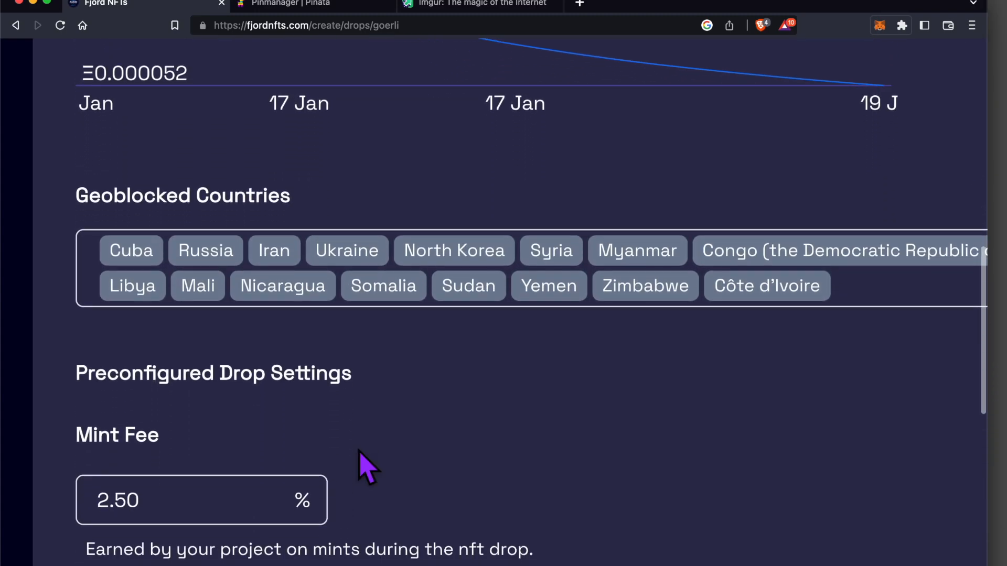
scroll(368, 466, down, 5)
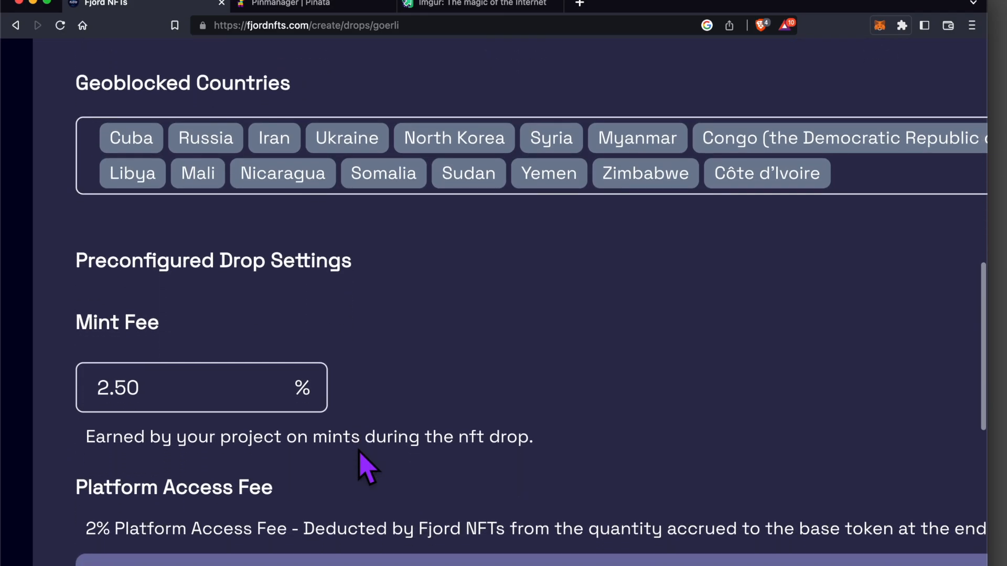
scroll(418, 522, down, 5)
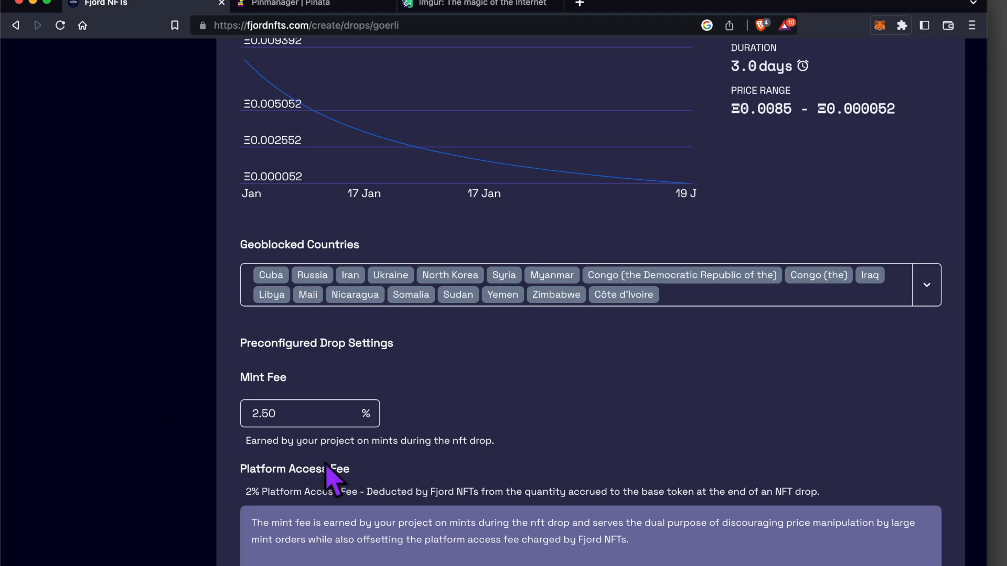
scroll(254, 540, down, 12)
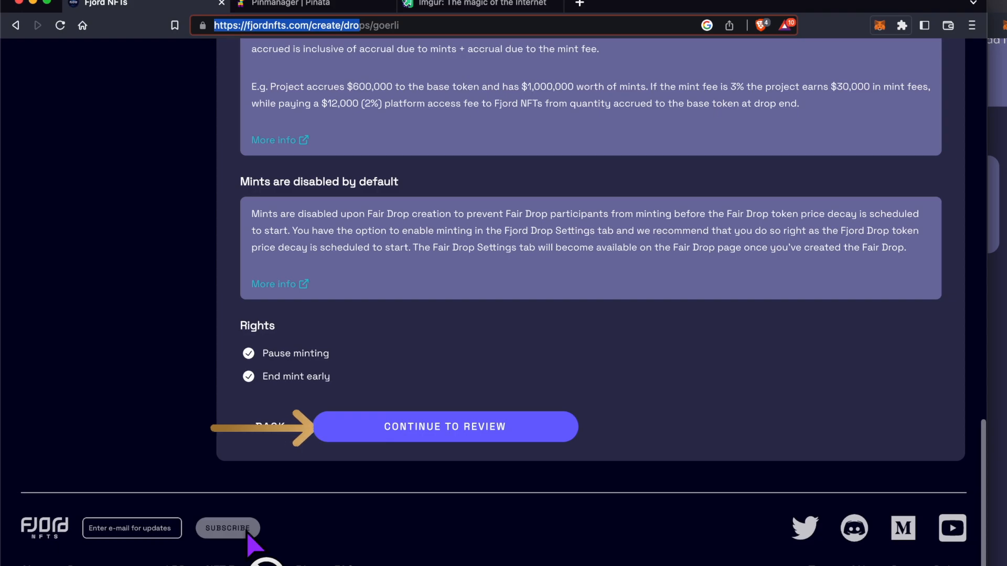
Continue to the review and check the artist, collection and configuration details of the NFT fair drop
click(432, 426)
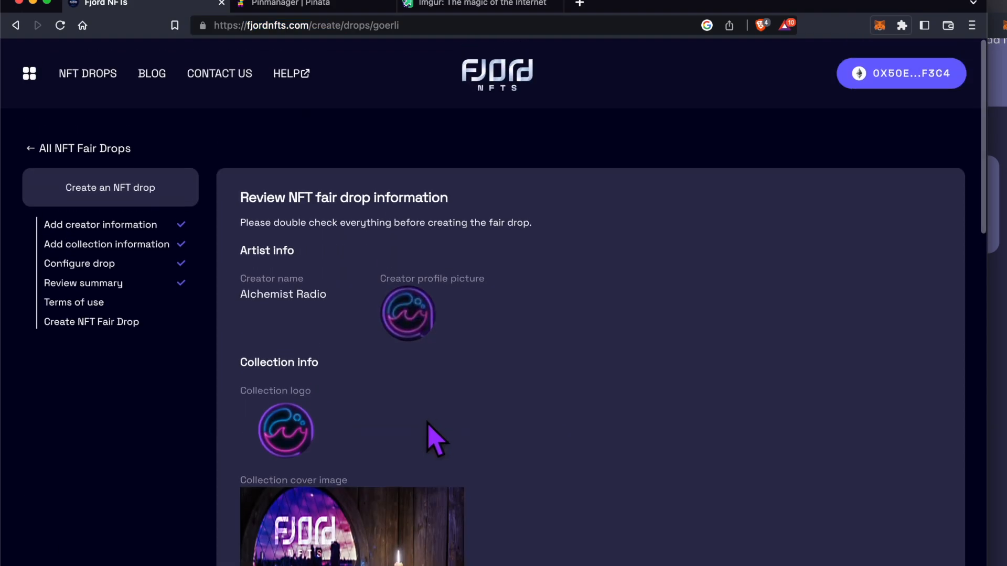
scroll(446, 333, down, 6)
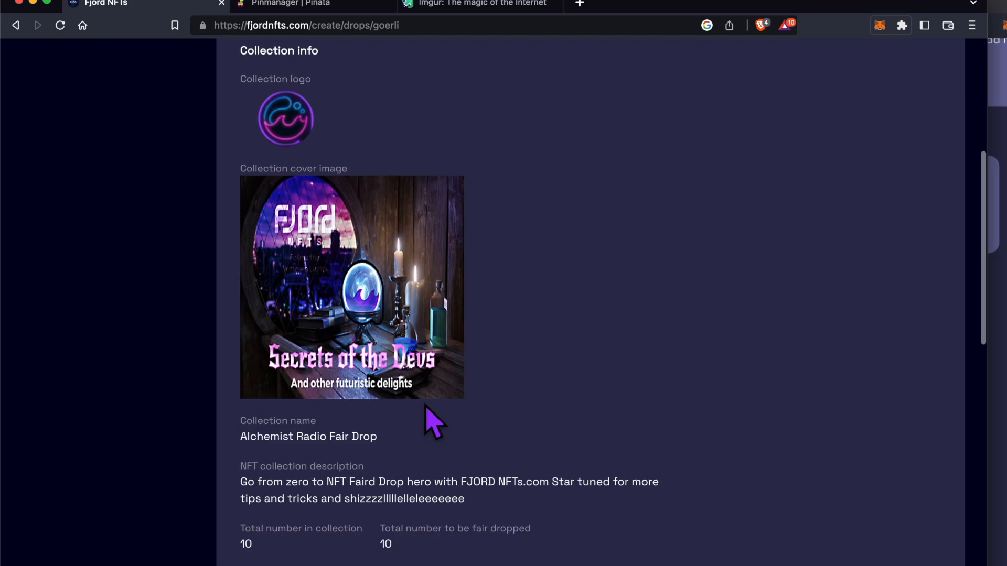
scroll(435, 423, down, 4)
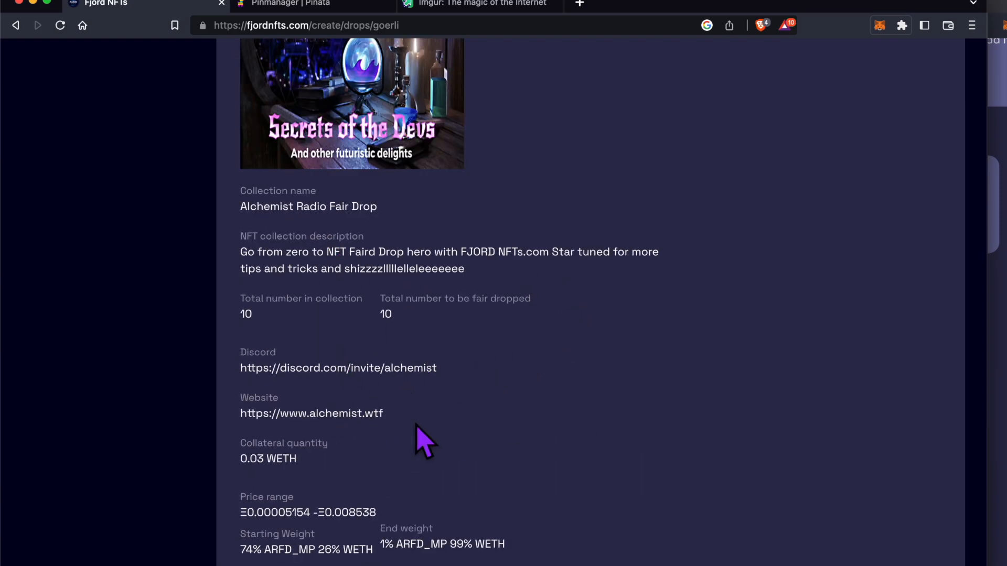
scroll(426, 430, down, 4)
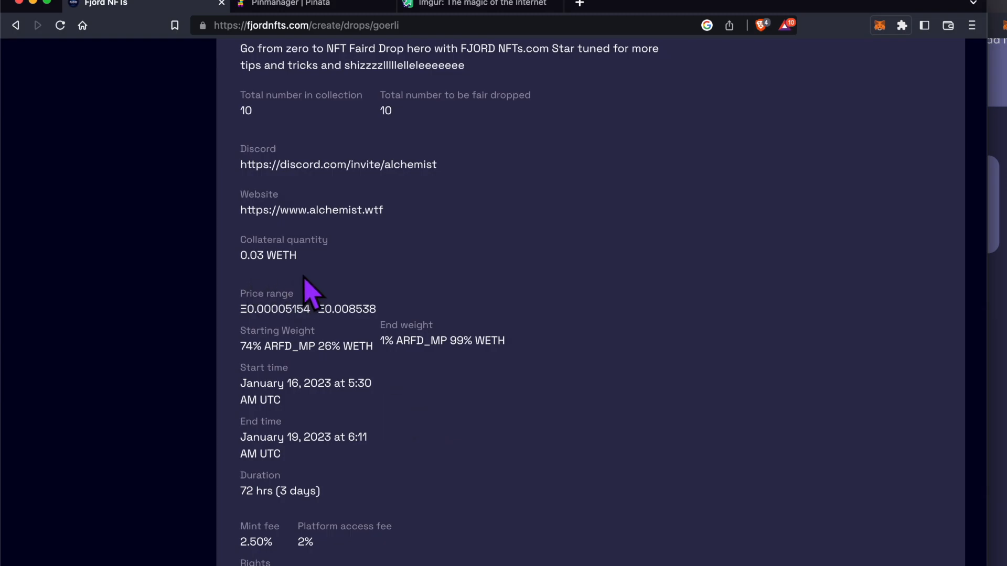
scroll(310, 291, down, 5)
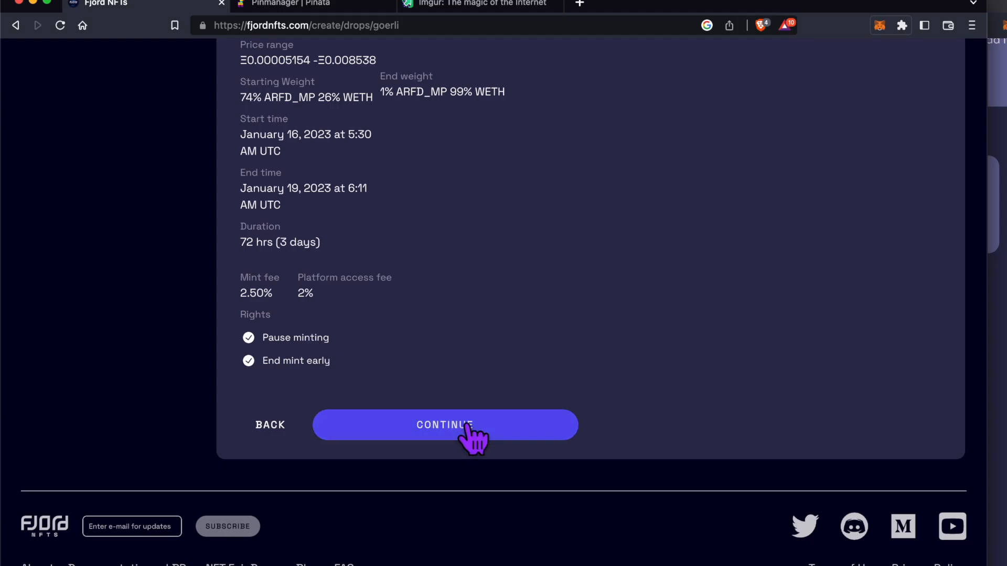
Approve the reviewed summary and accept the terms of use to reach the creation transactions
click(504, 430)
click(247, 266)
click(388, 318)
scroll(379, 314, down, 2)
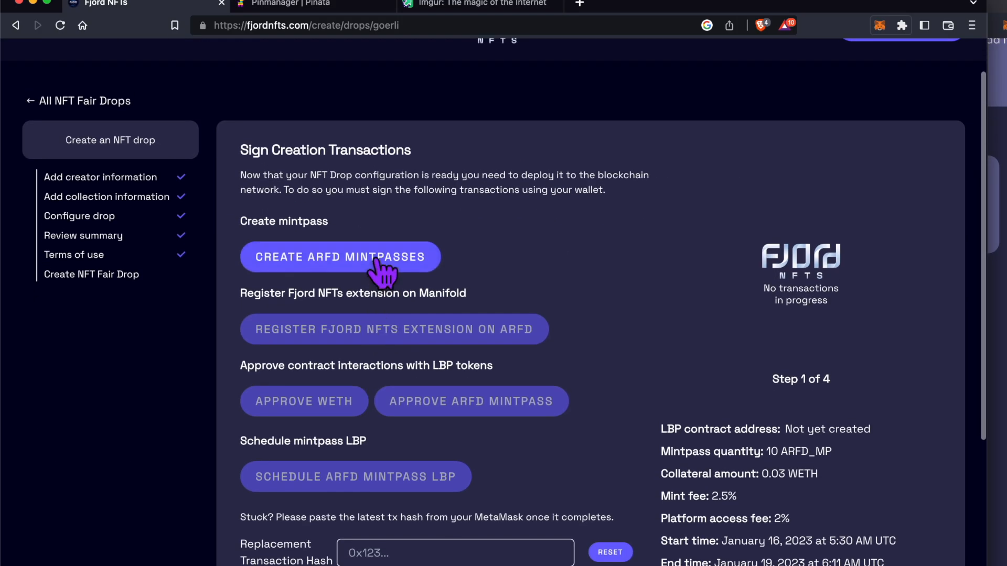
Create the ARFD mintpasses, confirm the transaction in the MetaMask wallet and dismiss the submission notice
click(382, 255)
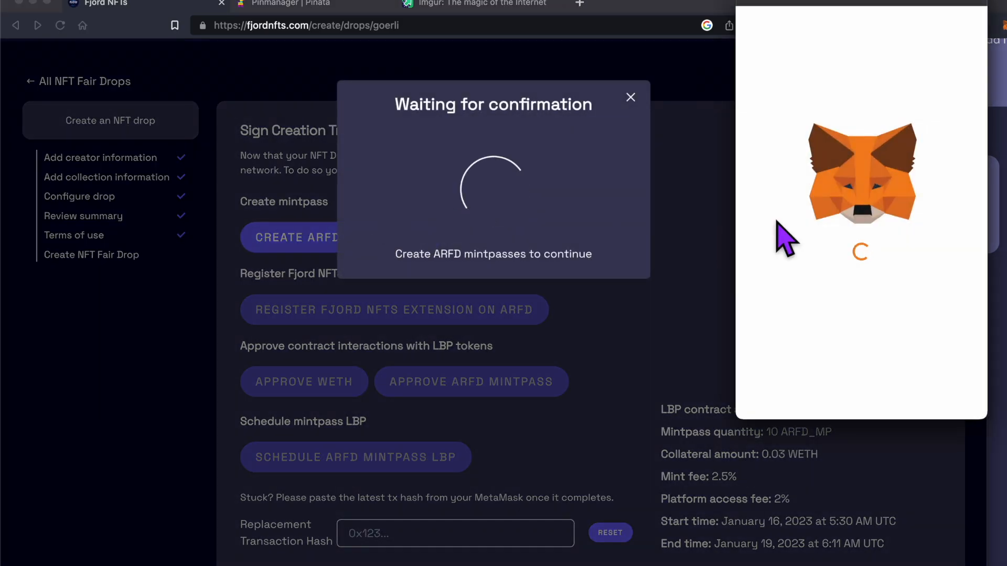
scroll(868, 236, down, 3)
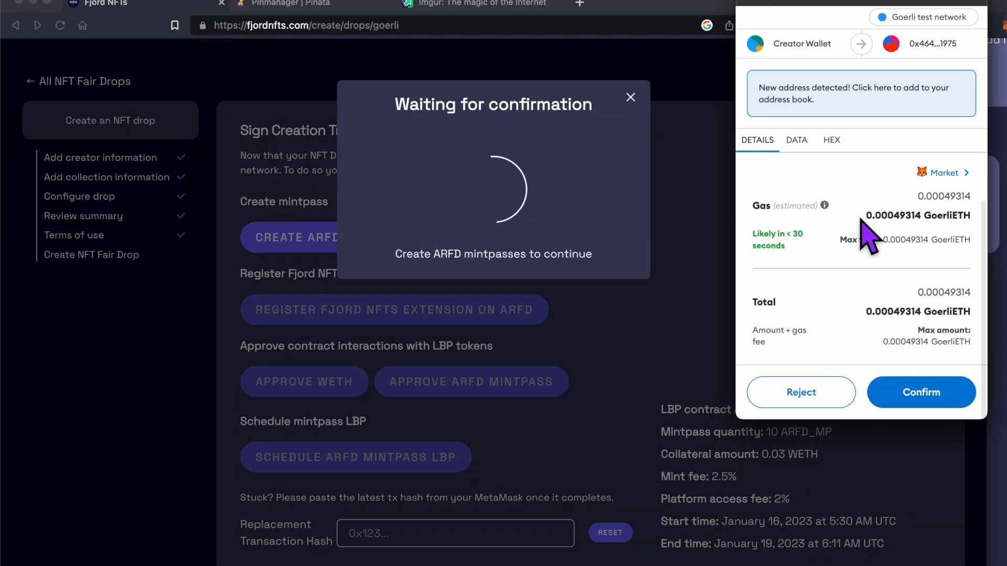
click(911, 398)
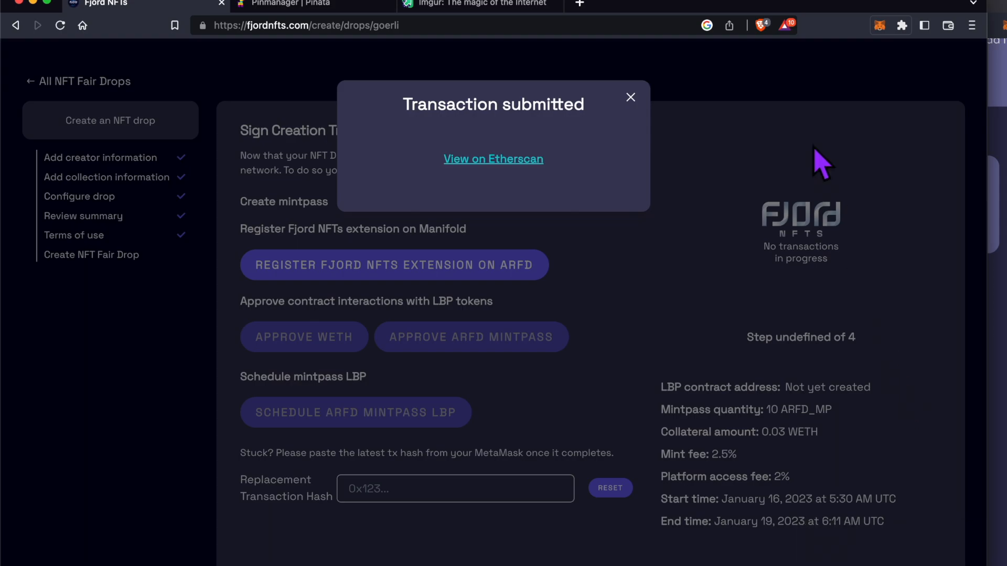
click(631, 98)
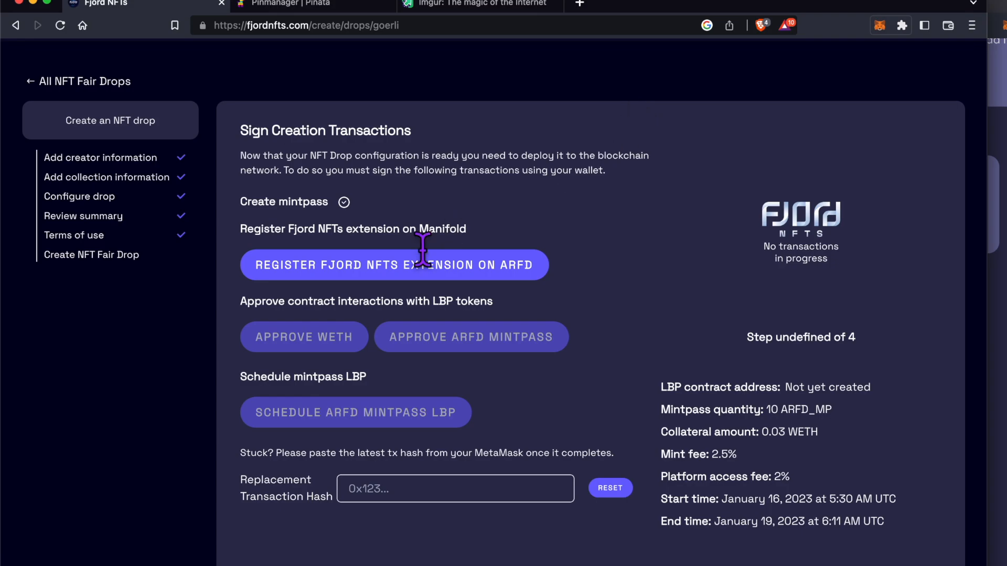
Register the Fjord NFTs extension on ARFD, confirm the transaction in the MetaMask wallet and dismiss the submission notice
click(377, 269)
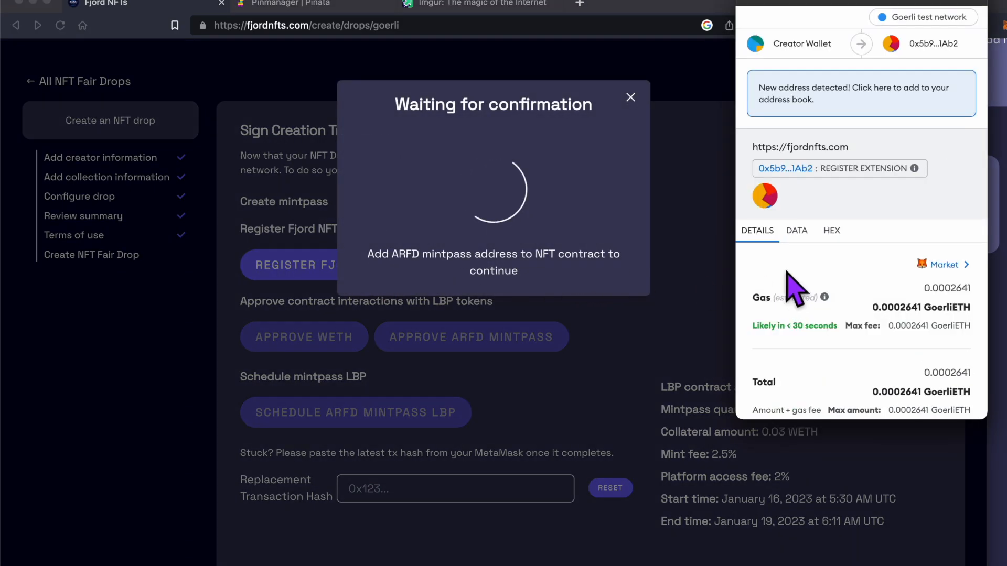
scroll(798, 293, down, 3)
click(881, 391)
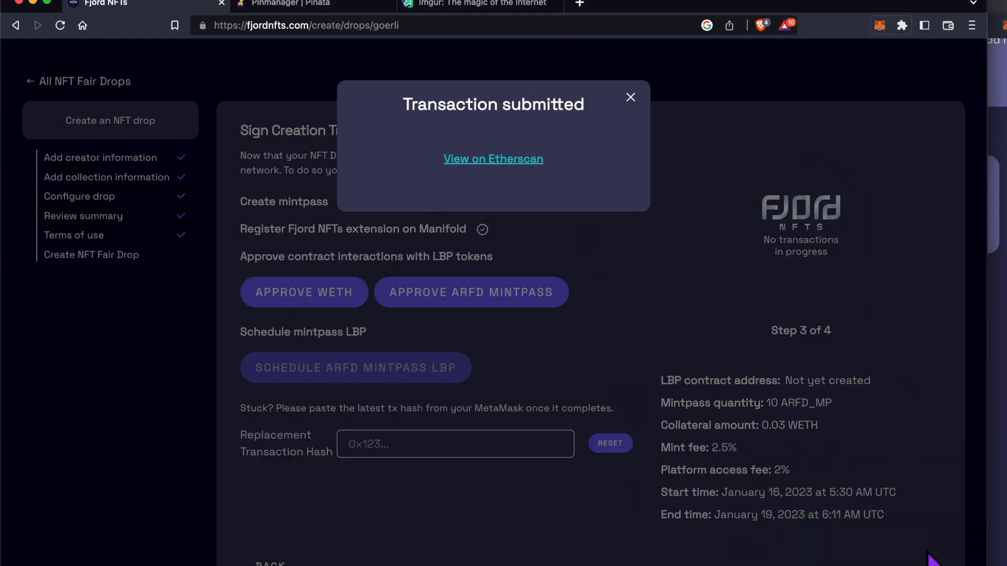
click(630, 97)
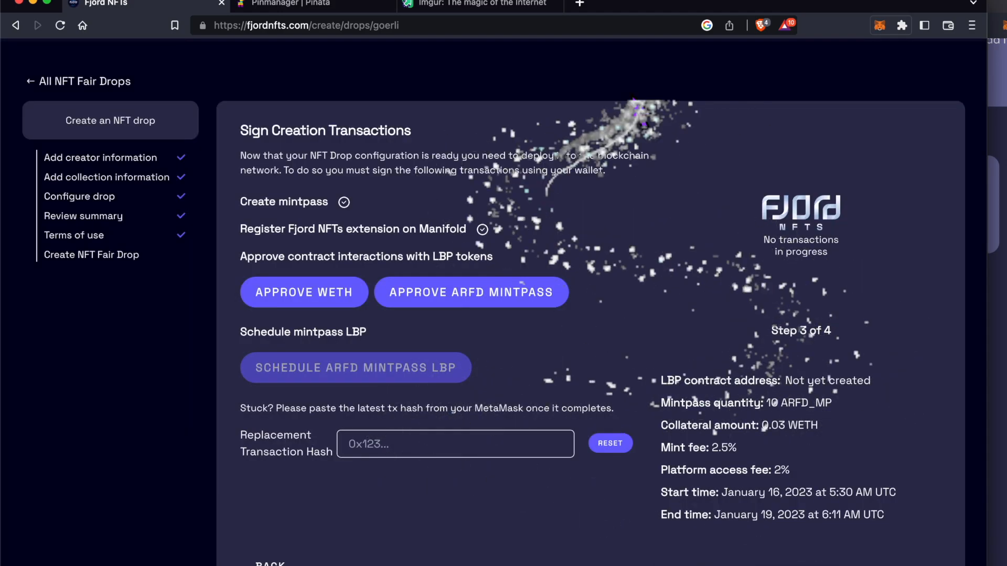
Approve WETH for the LBP contract, granting the access permission in MetaMask, and close the submission notice
click(297, 291)
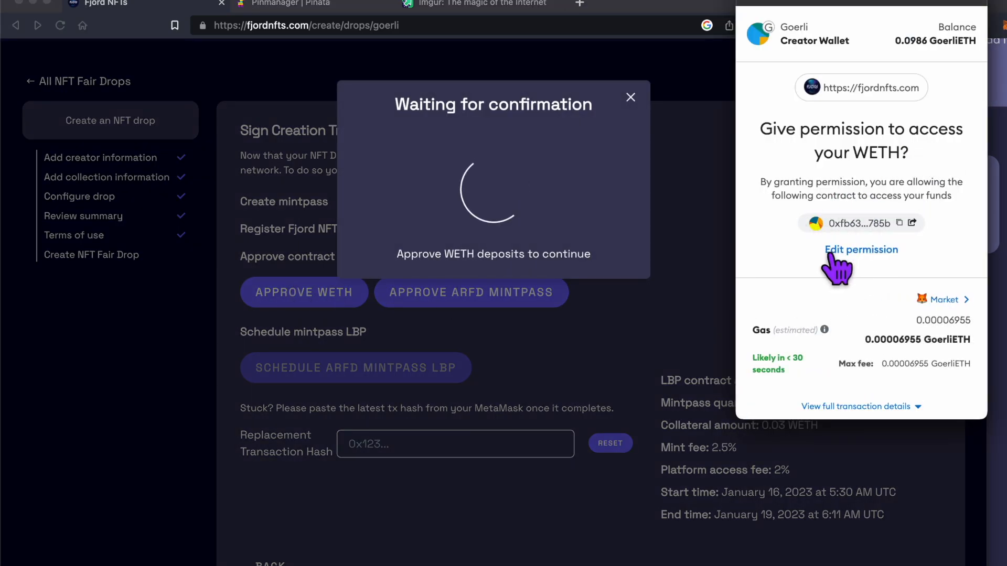
scroll(834, 257, down, 2)
click(889, 376)
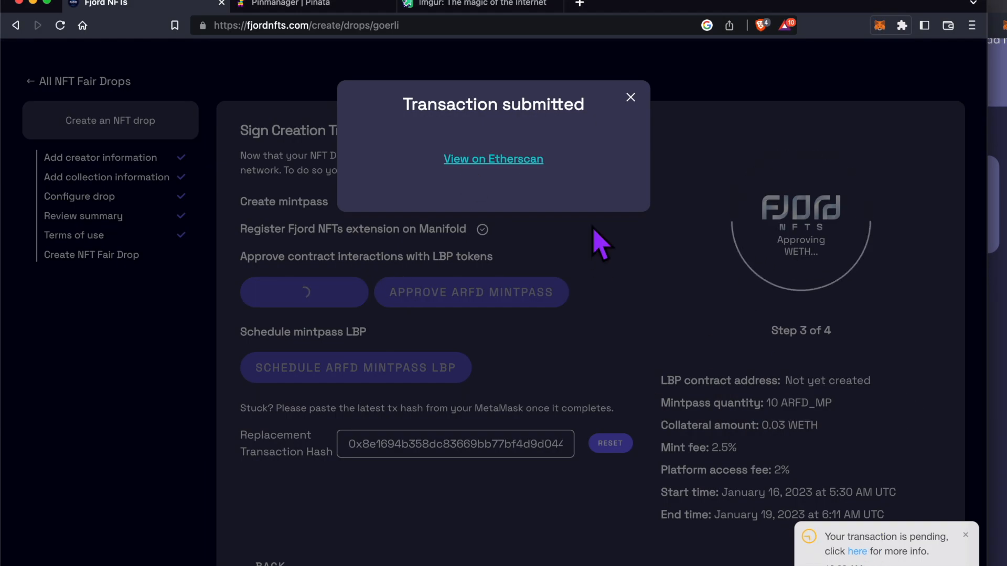
click(630, 98)
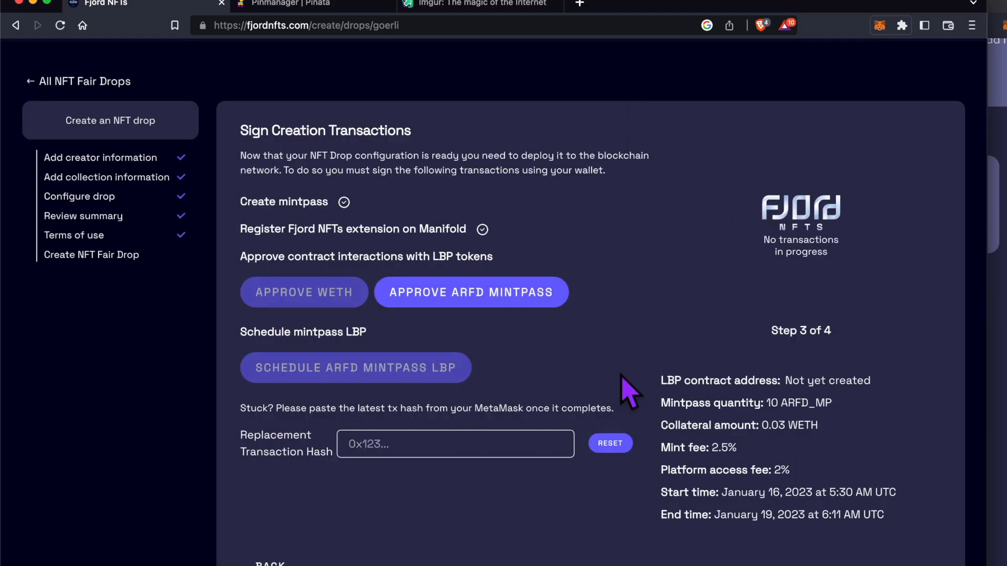
Approve the ARFD mintpass deposits, granting access to ARFD_MP in MetaMask, and close the submission notice
click(526, 307)
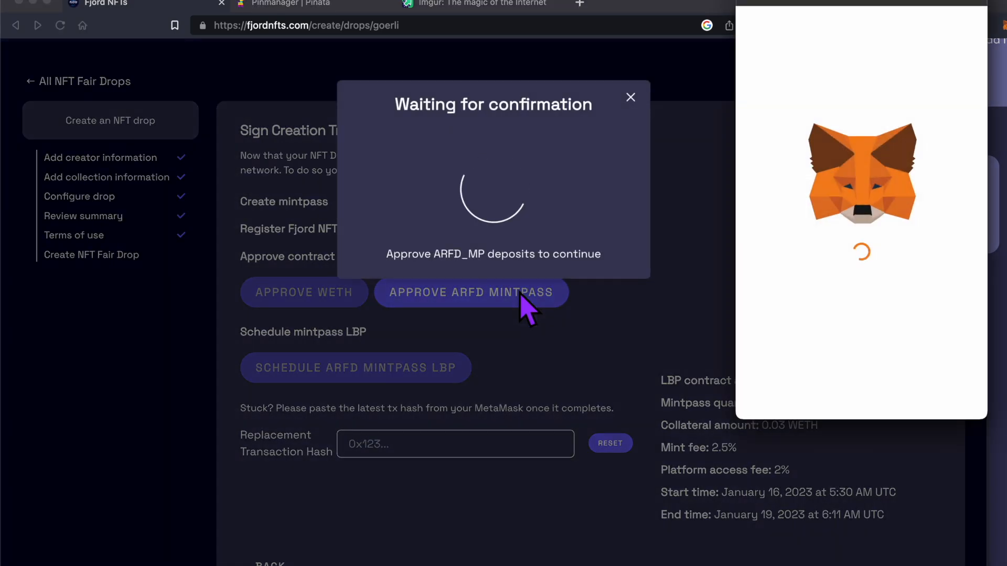
scroll(860, 314, down, 3)
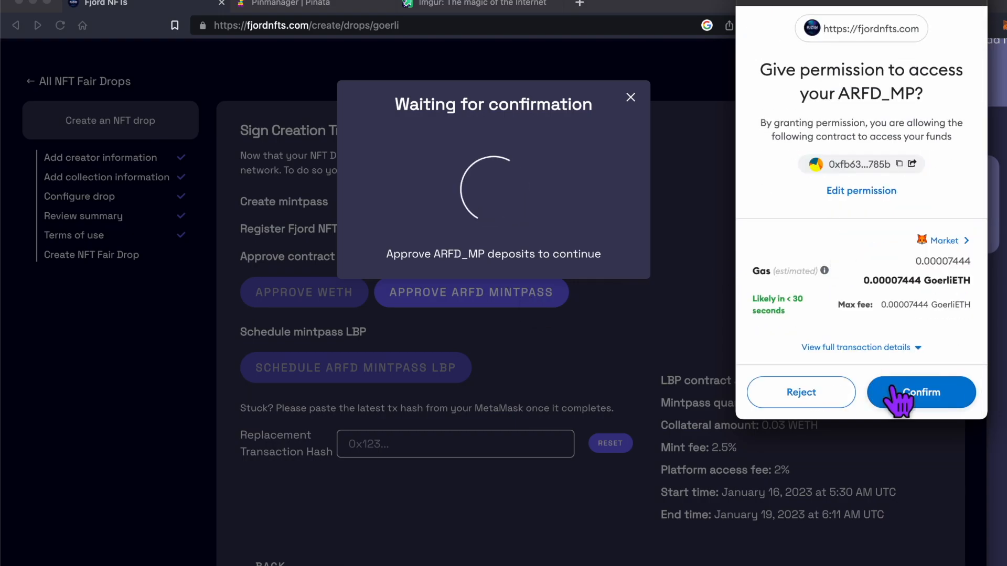
click(939, 393)
click(631, 96)
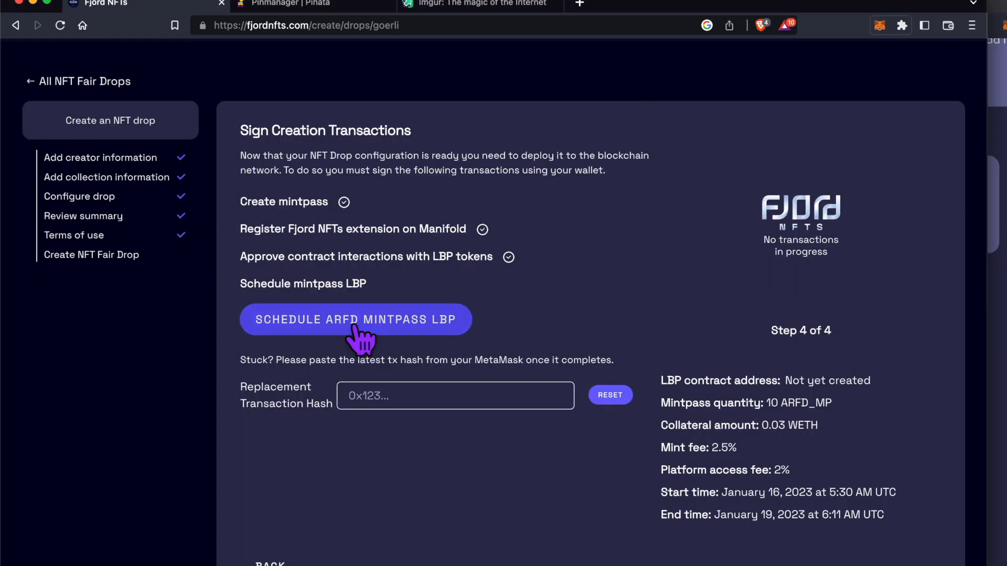
Schedule the ARFD mintpass LBP and confirm its contract interaction in MetaMask
click(356, 321)
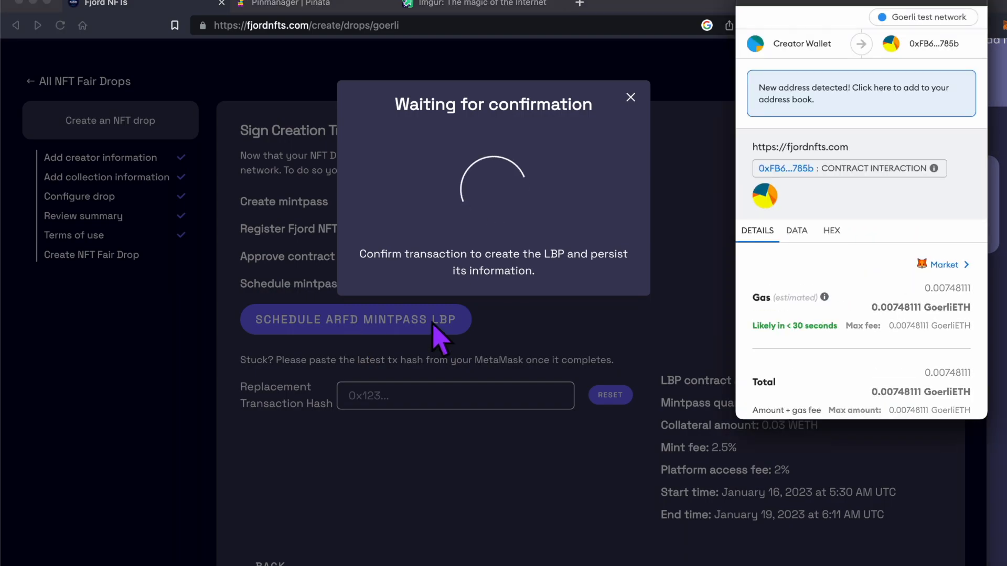
scroll(787, 296, down, 2)
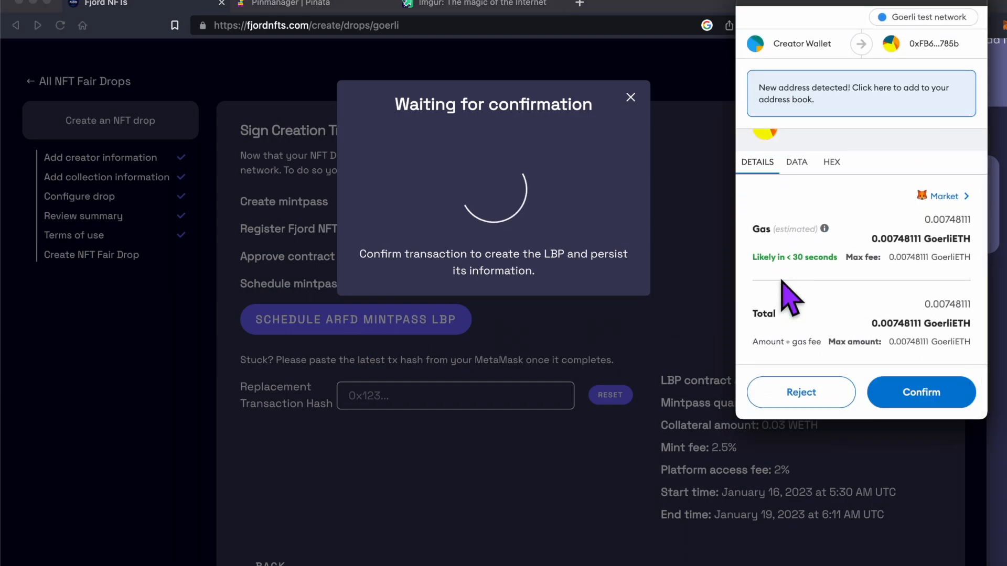
click(903, 391)
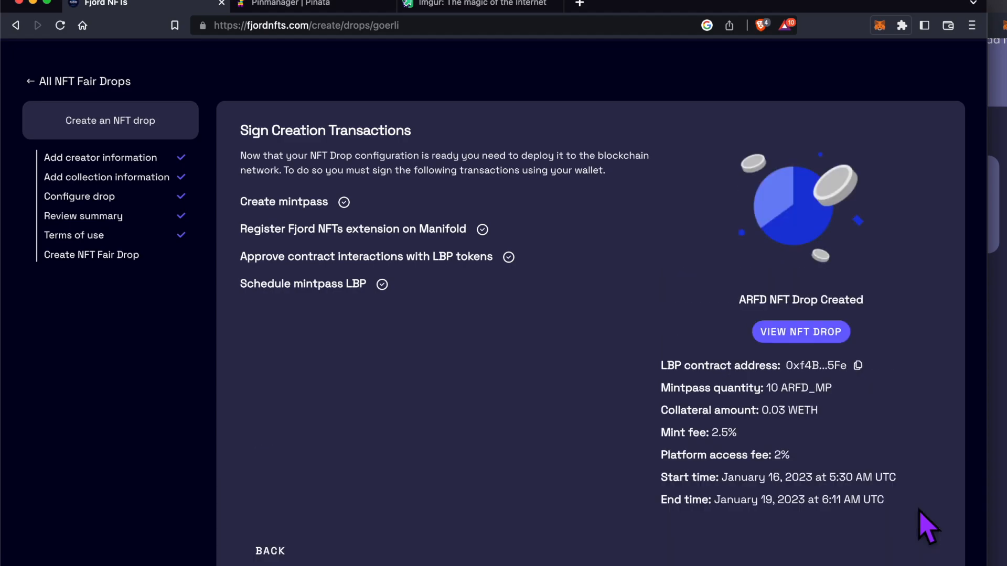
Open the created NFT drop's page and examine its details, activity and own mints
click(800, 335)
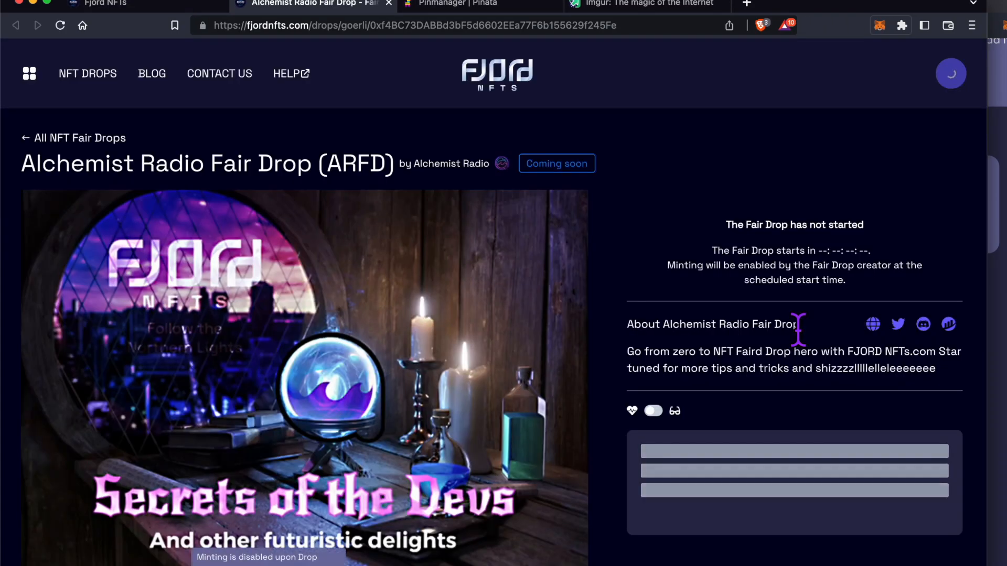
scroll(356, 312, down, 2)
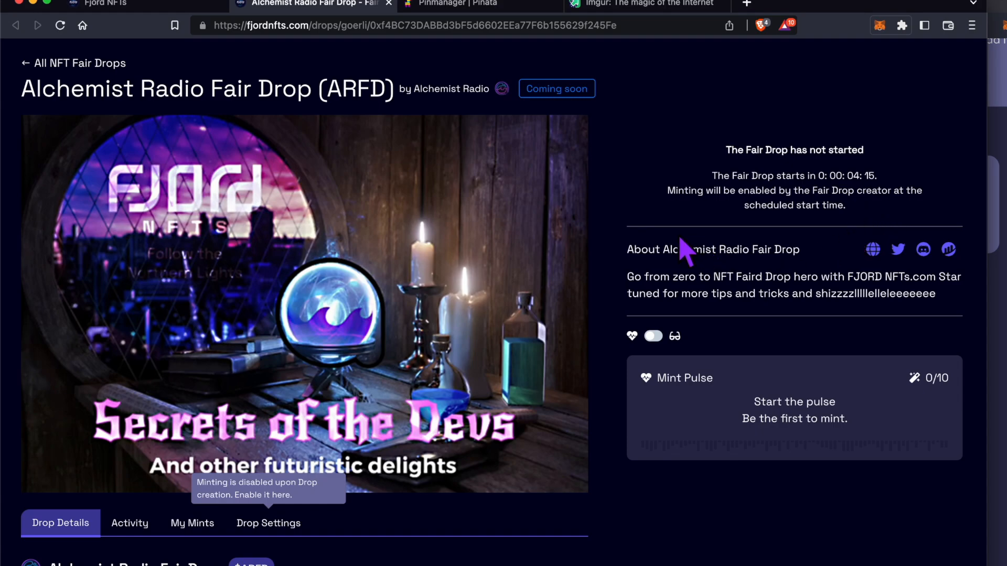
scroll(481, 315, down, 10)
scroll(482, 315, up, 2)
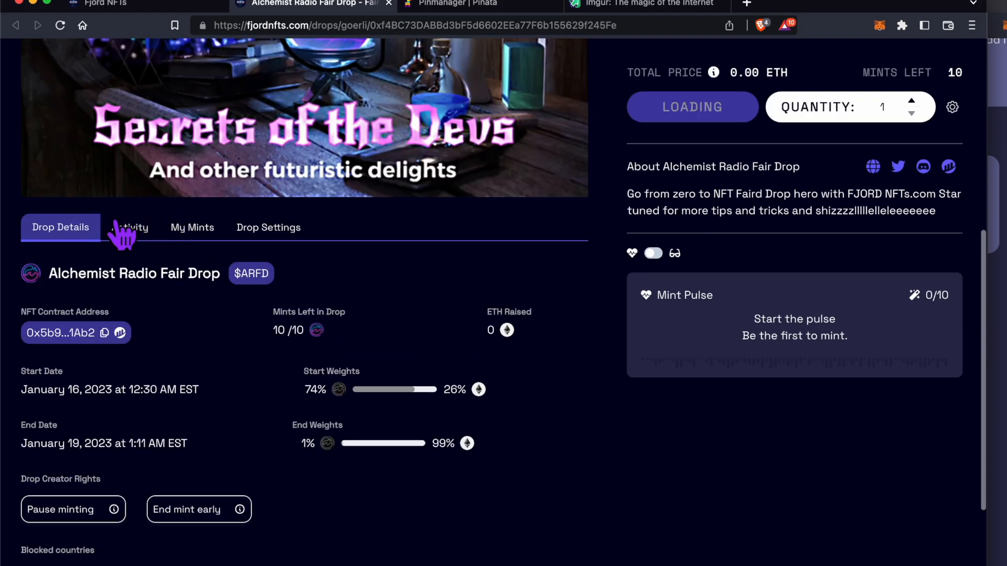
click(125, 225)
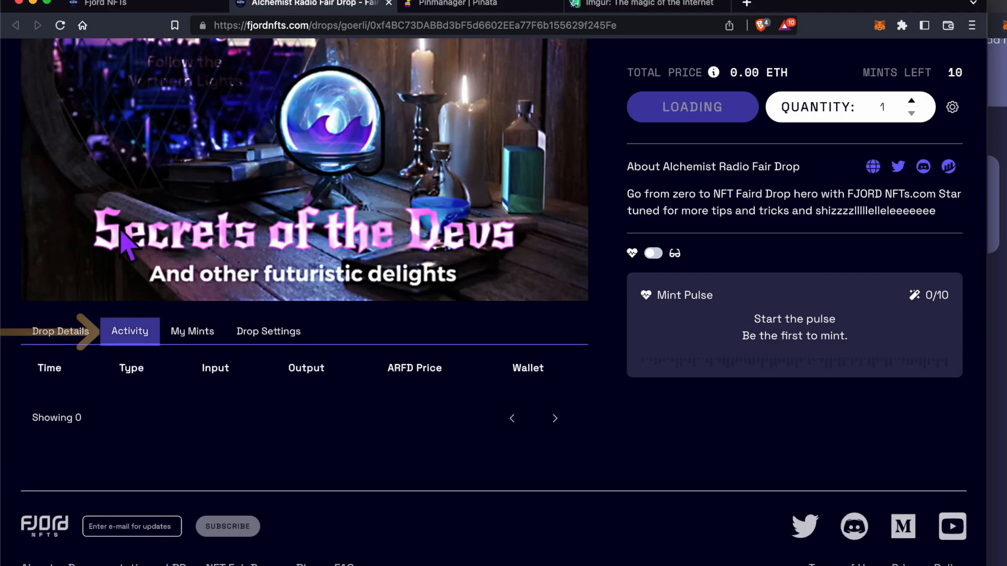
click(202, 331)
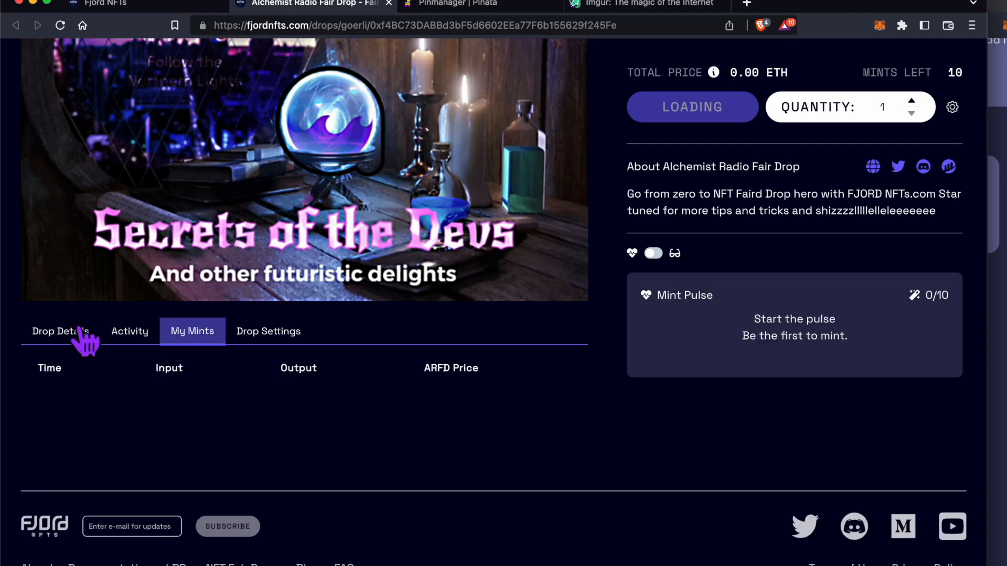
click(44, 336)
Activate minting in the drop settings, confirming the wallet transaction, and reload the drop page
click(267, 347)
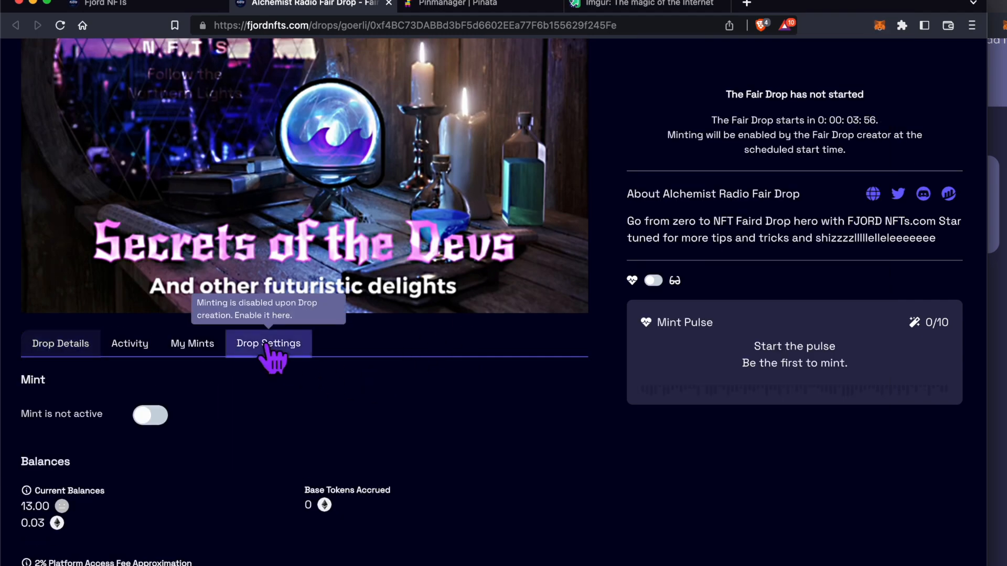
scroll(257, 357, down, 3)
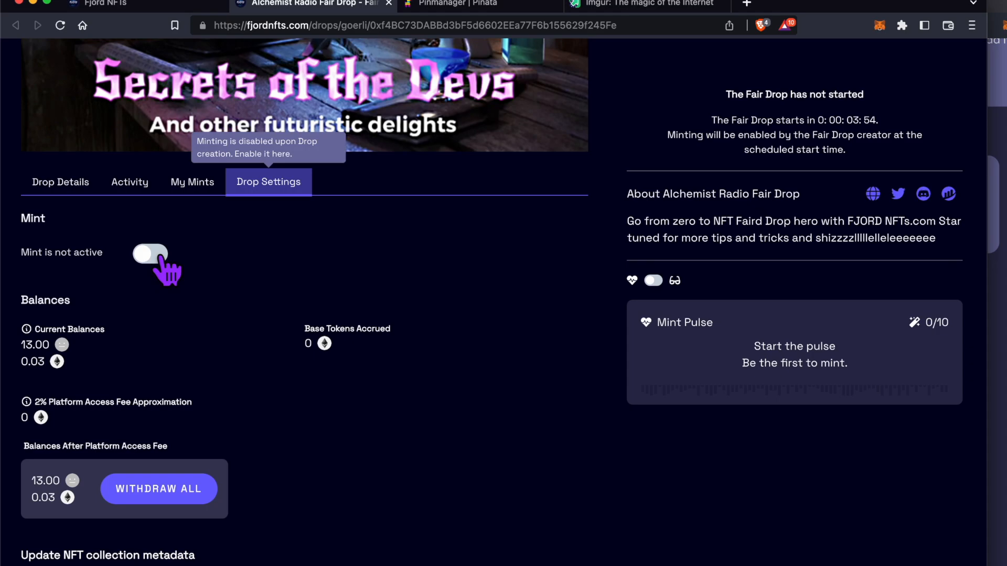
scroll(215, 420, down, 5)
click(158, 255)
click(917, 411)
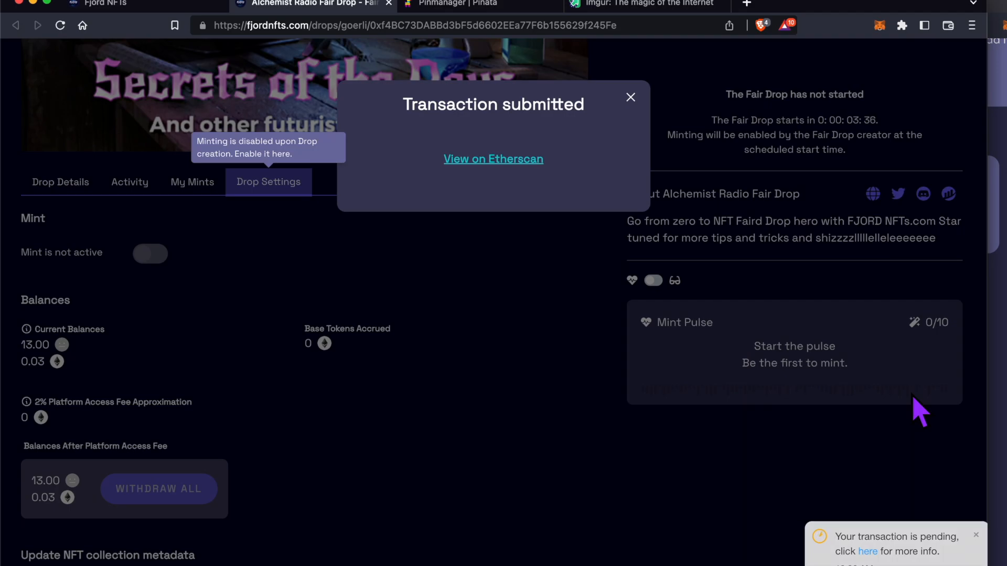
click(631, 97)
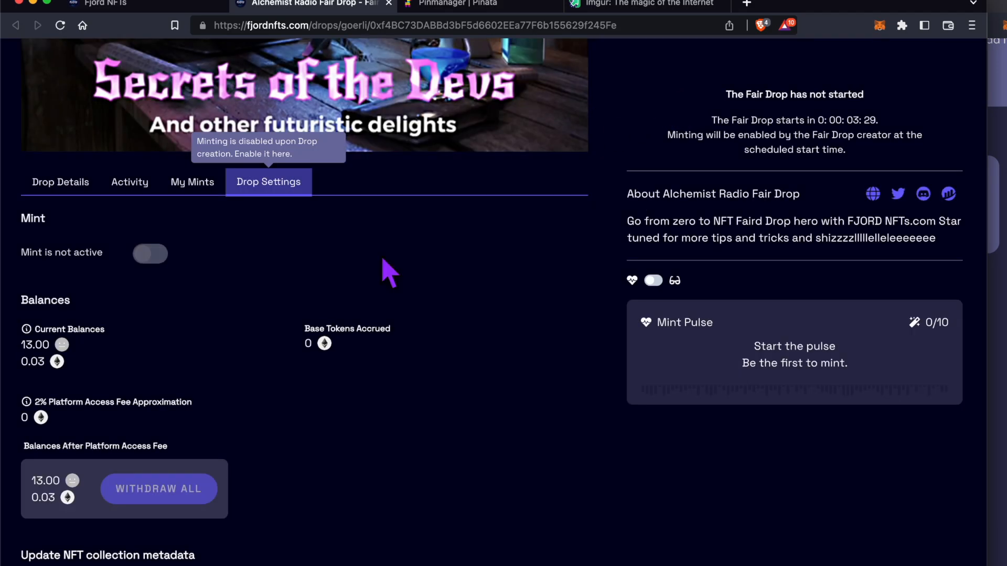
key(super+r)
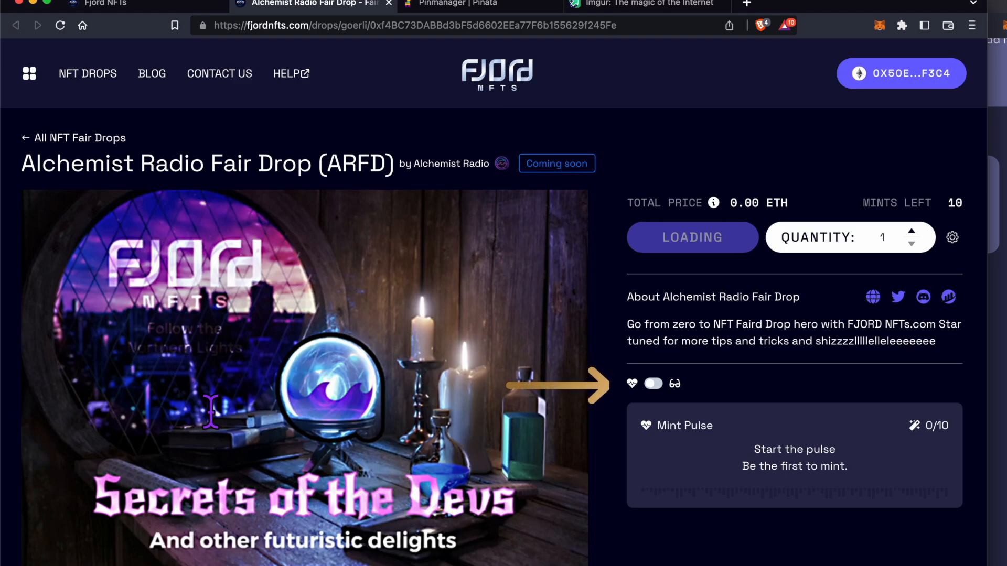
Switch the Mint Pulse view to the Nerd Mode chart and inspect the projected price along the curve
scroll(665, 263, down, 3)
click(660, 254)
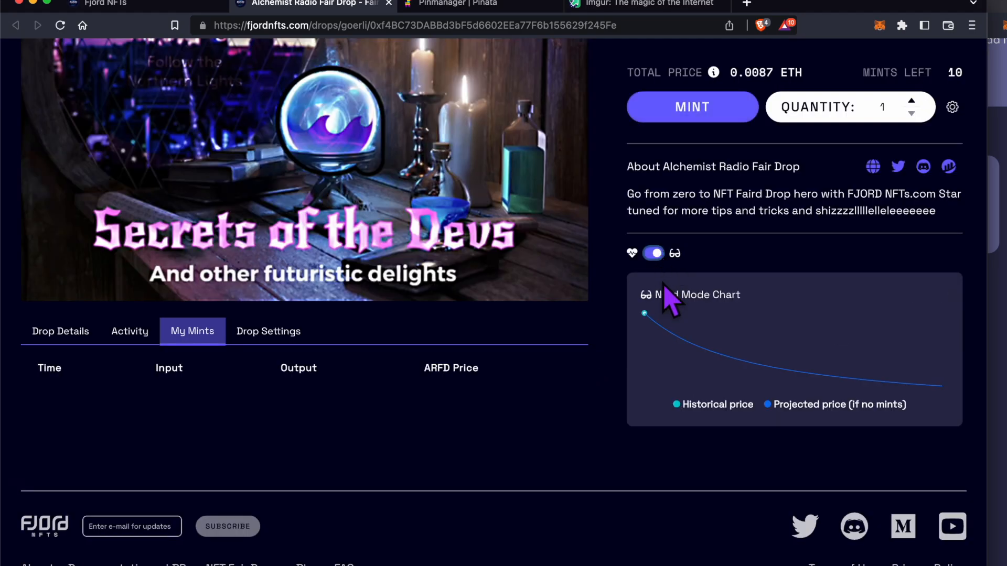
mouse_move(661, 334)
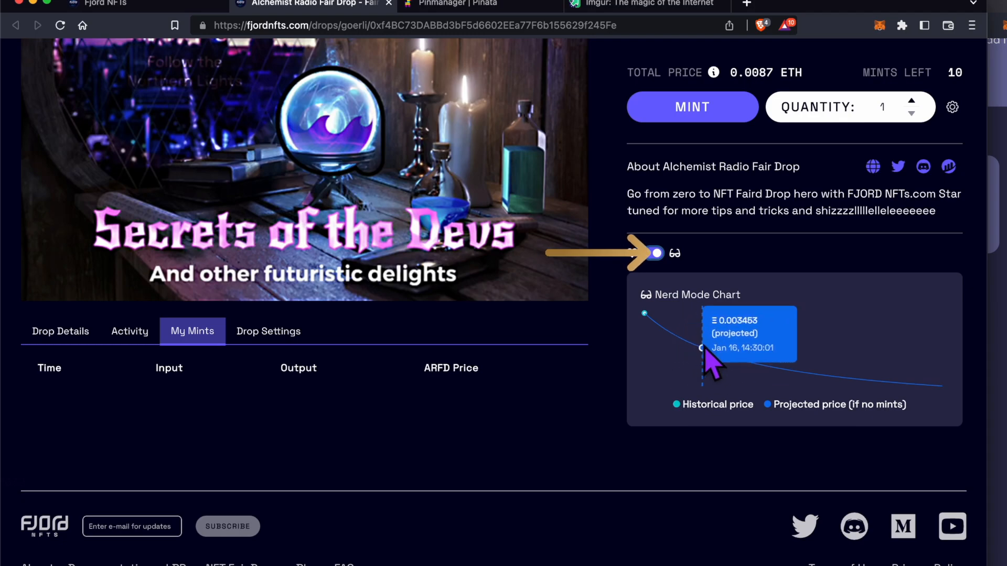